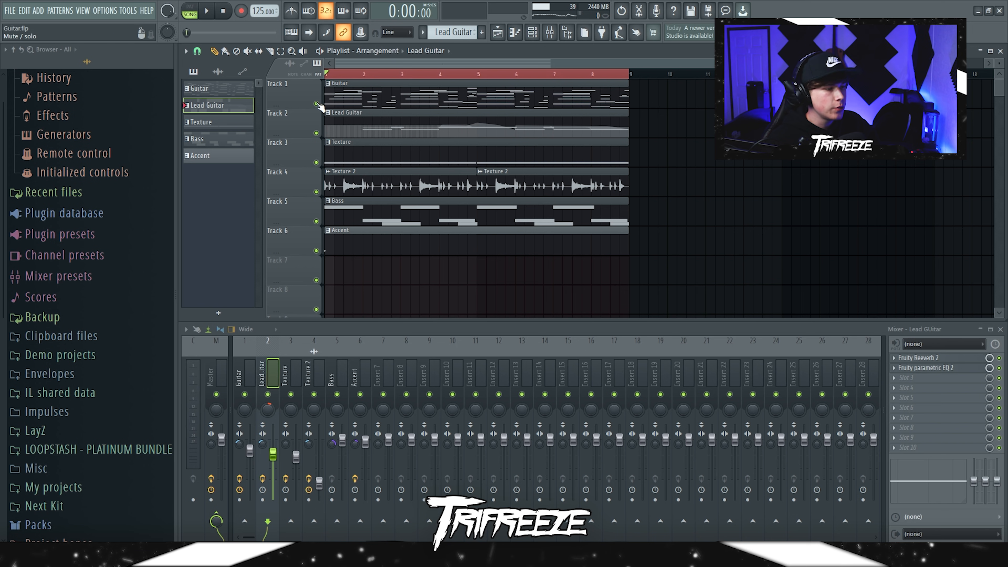
Solo the Guitar playlist track with its mixer track selected, and undo the last note deletion in its piano roll.
right_click(316, 105)
click(244, 382)
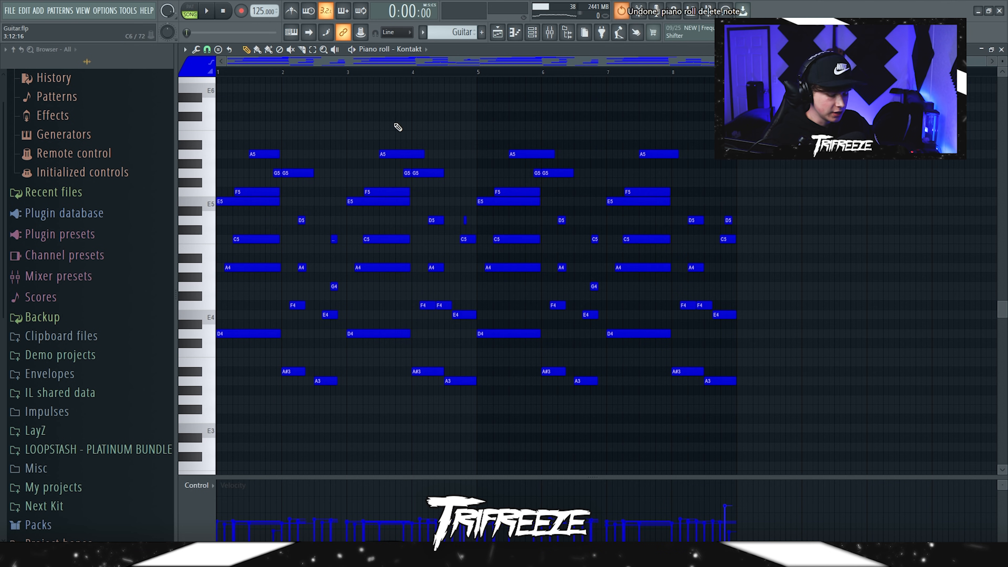
key(ctrl+z)
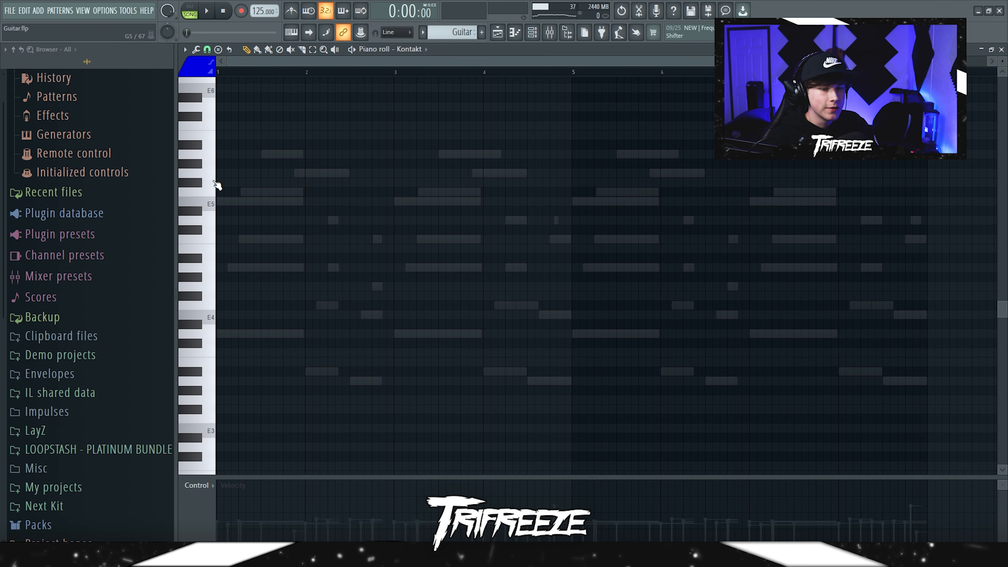
Set the root note of the piano roll's scale highlighting to D.
click(185, 49)
mouse_move(197, 104)
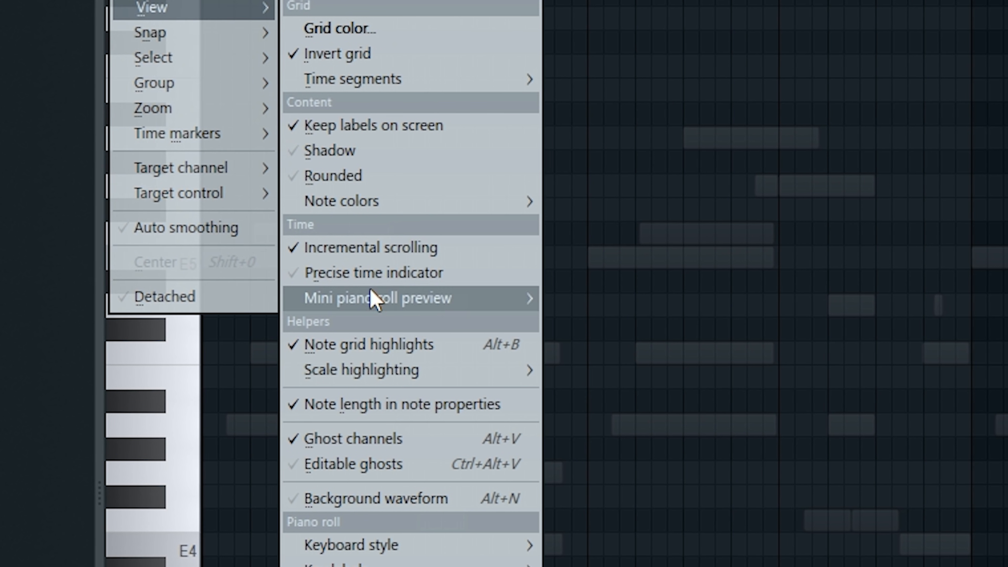
mouse_move(397, 370)
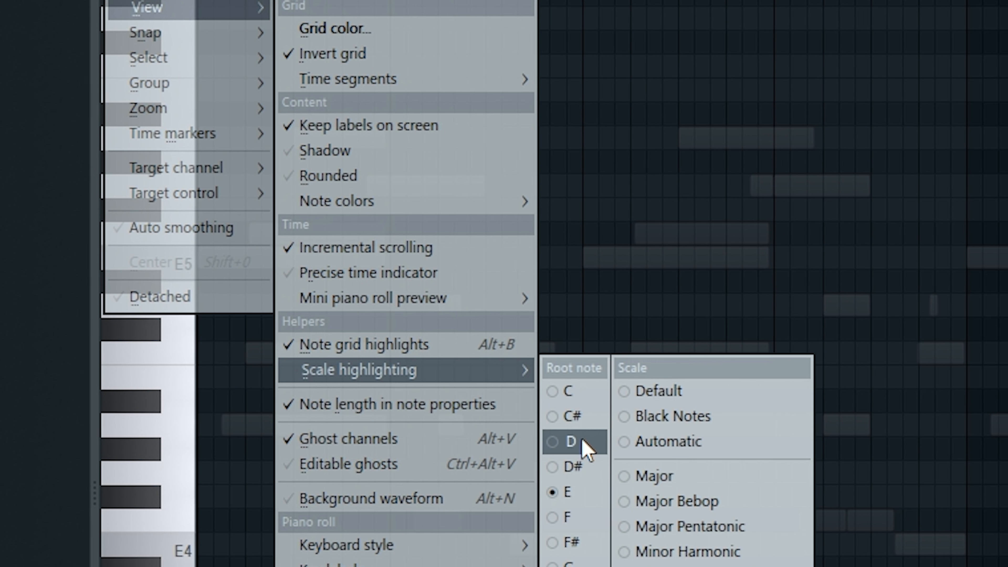
click(578, 444)
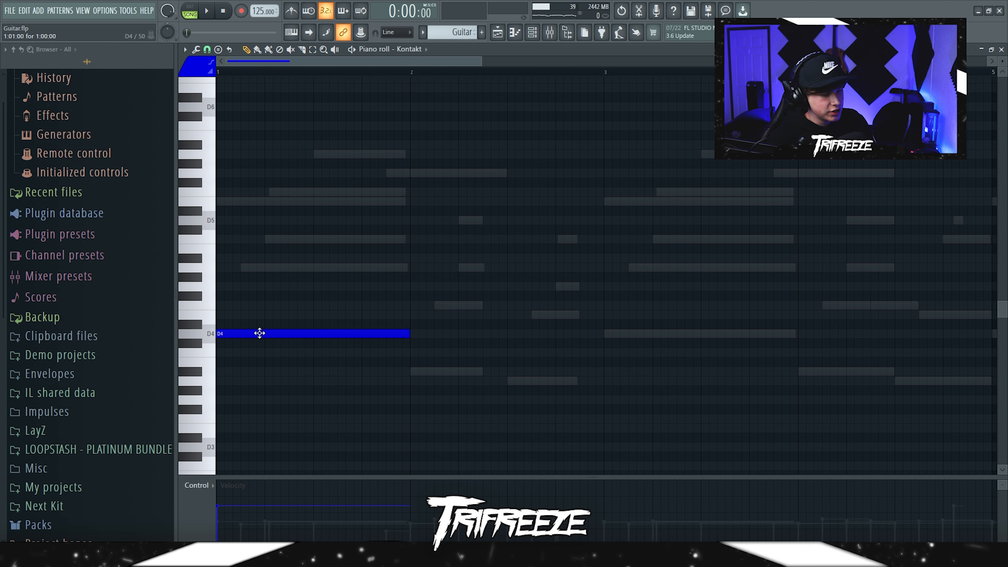
Stack F4, A4 and C5 notes above the D4 in bar 1, and stagger their start times upward.
click(219, 305)
click(219, 268)
click(220, 239)
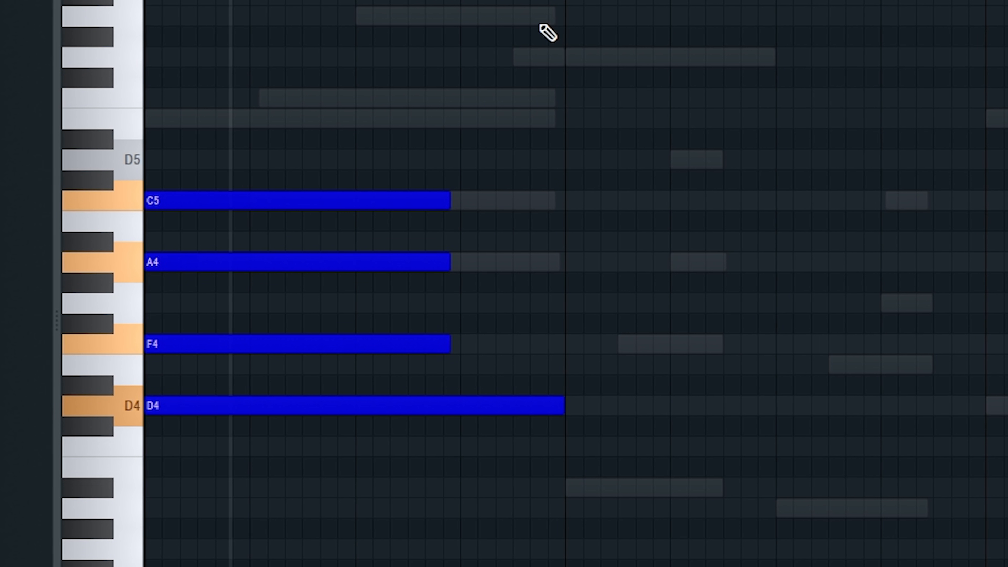
drag(217, 344, 259, 344)
drag(167, 262, 272, 262)
drag(167, 200, 324, 201)
Raise the F4 note in bar 1 by one octave to F5.
ctrl+click(356, 346)
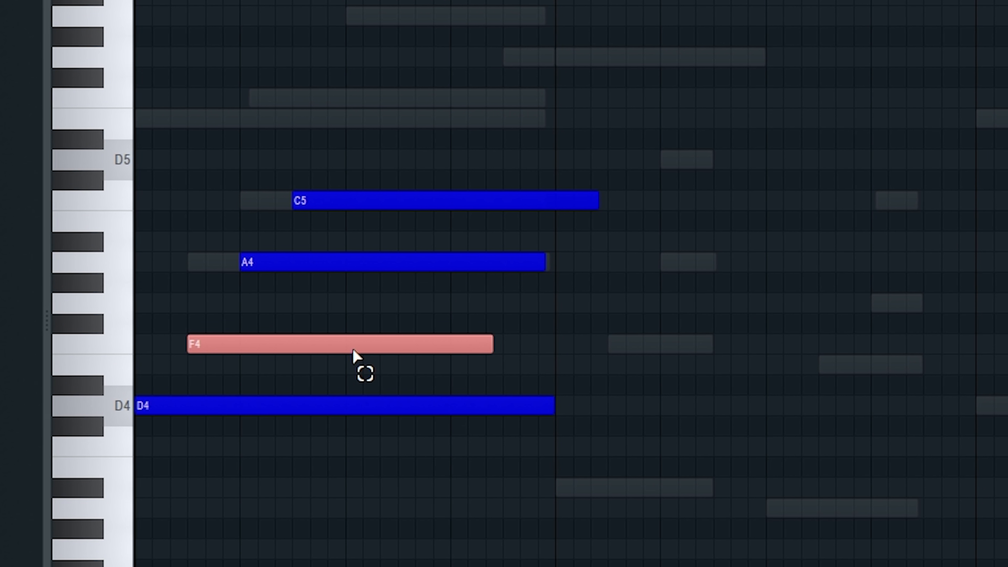
key(ctrl+Up)
ctrl+click(351, 349)
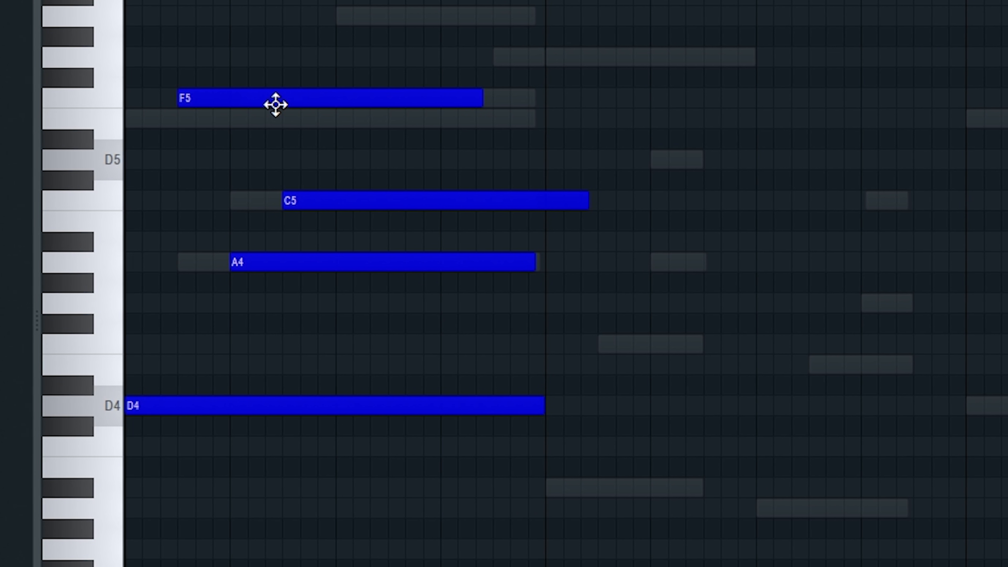
Restagger the A4, C5 and F5 notes into a tighter strum after the D4, and play back the chord.
drag(265, 106, 319, 105)
drag(279, 202, 248, 200)
drag(288, 261, 270, 261)
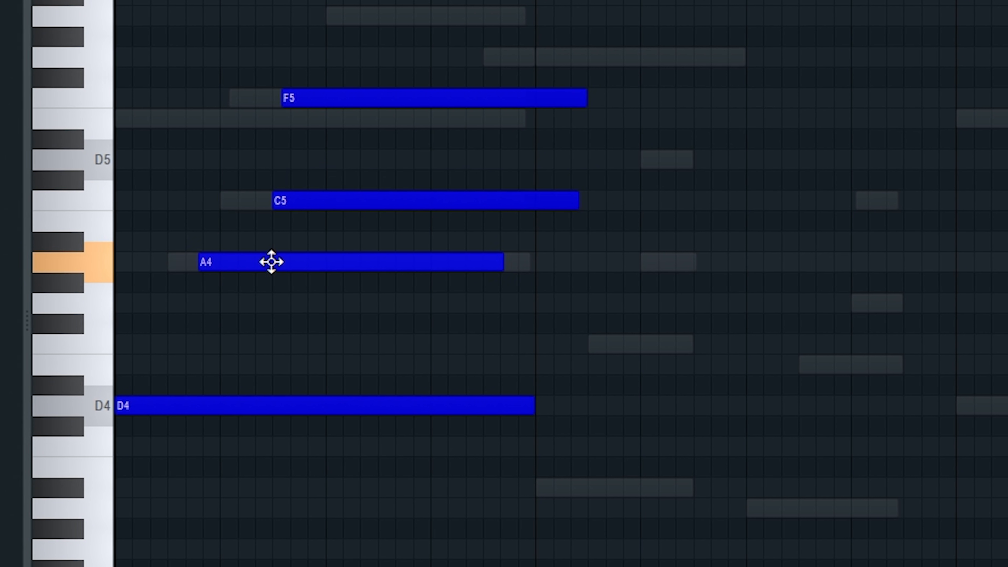
drag(305, 201, 253, 208)
drag(437, 97, 383, 98)
key(space)
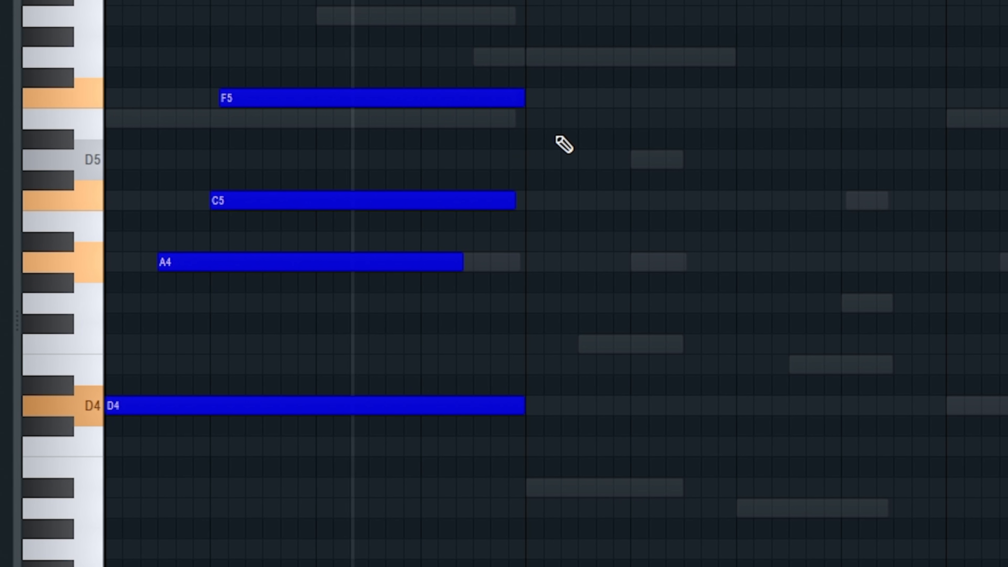
key(space)
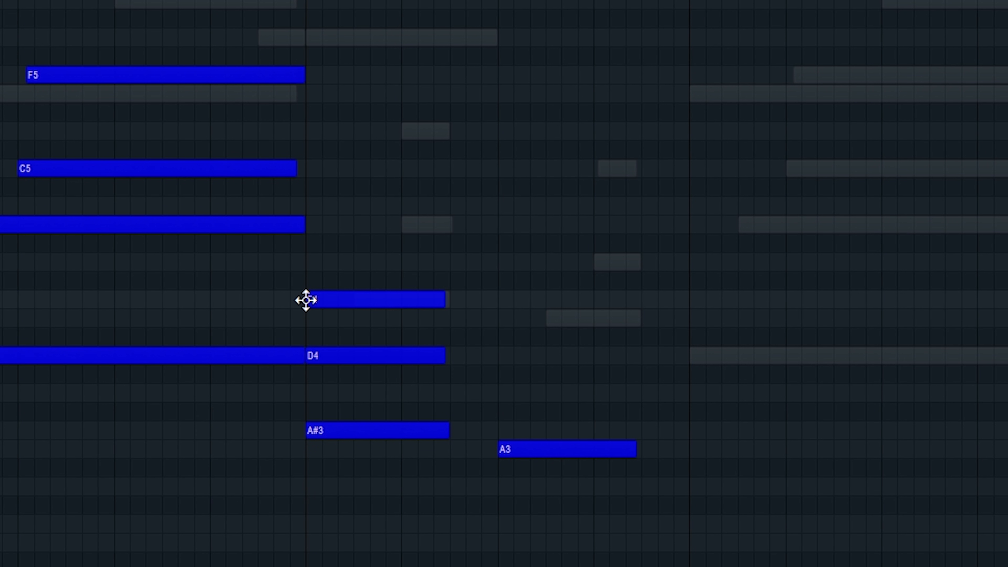
Build the A#3 chord in bar 2 from F4, A4 and D5, starting F4 first and shortening A4 and D5 behind it.
click(413, 268)
key(ctrl+Up)
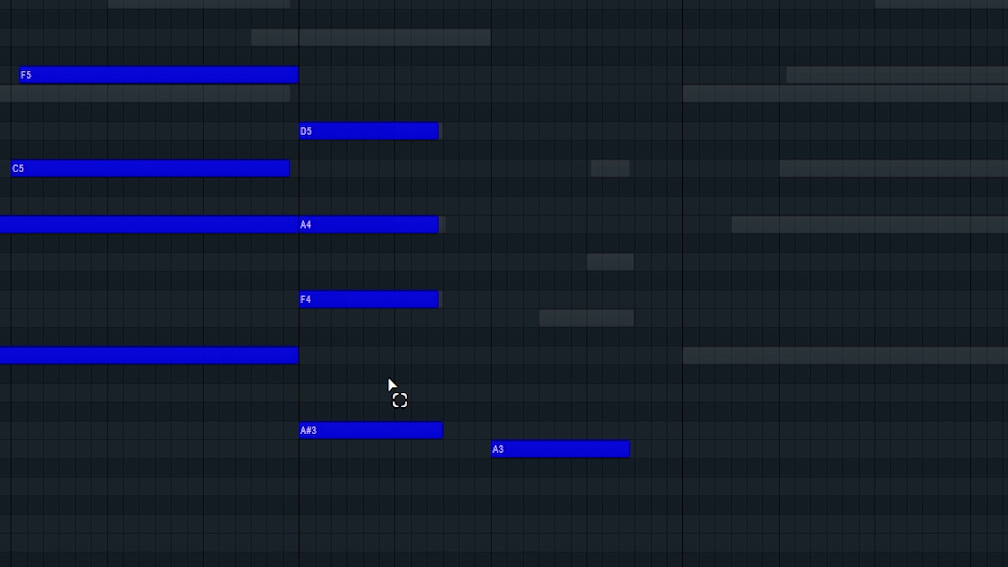
drag(335, 131, 428, 131)
drag(408, 230, 494, 237)
drag(400, 300, 448, 300)
drag(477, 299, 429, 299)
drag(524, 224, 437, 222)
drag(524, 131, 418, 138)
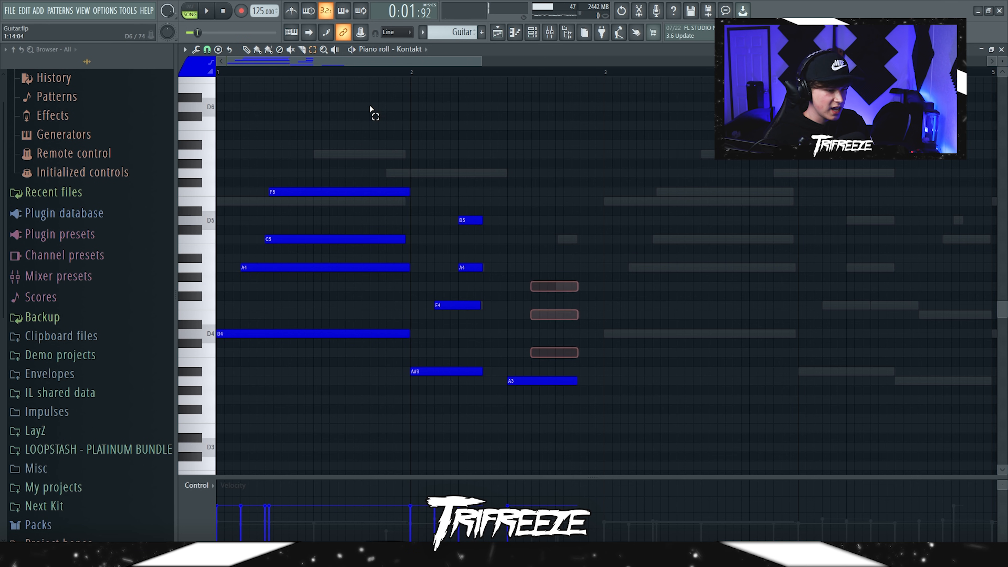
Add C4, E4 and G4 notes above the A3 in the second half of bar 2.
click(535, 352)
click(536, 315)
click(535, 286)
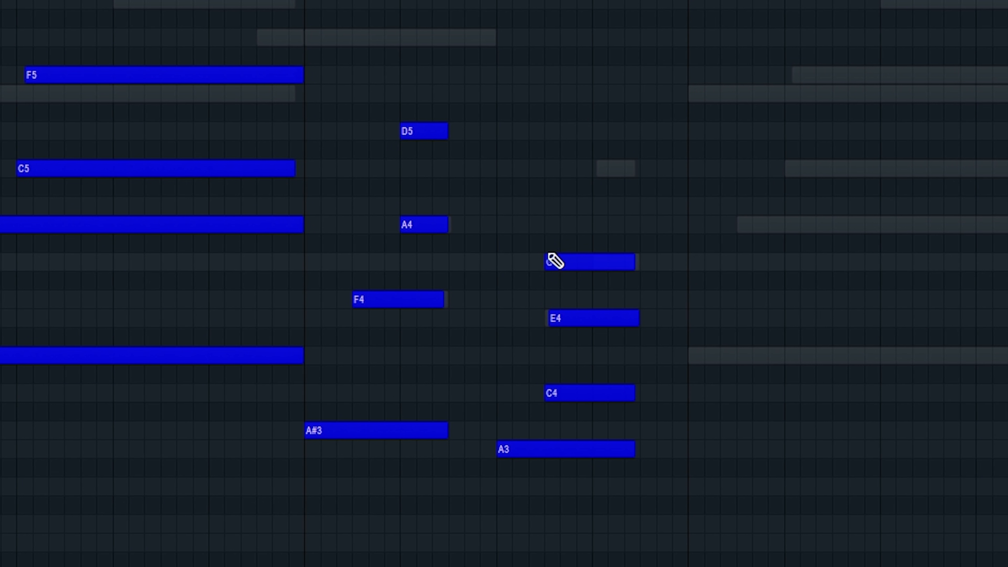
Raise the C4 over the A3 by one octave to C5, and stagger and trim the E4, G4 and C5 notes.
drag(534, 347, 554, 365)
key(ctrl+Up)
key(ctrl+d)
mouse_move(595, 175)
mouse_down()
mouse_move(646, 176)
mouse_move(615, 178)
mouse_up()
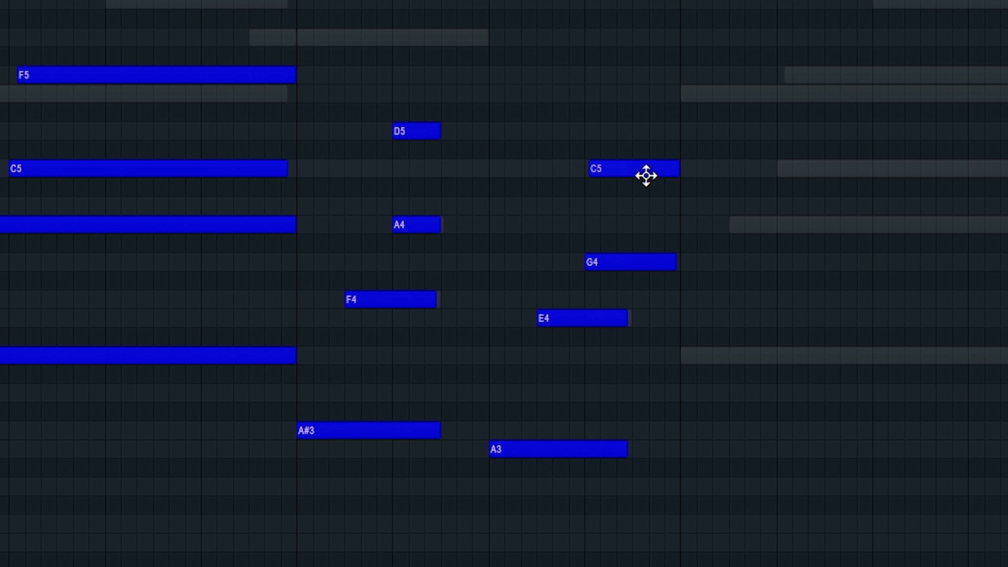
key(space)
drag(668, 264, 624, 264)
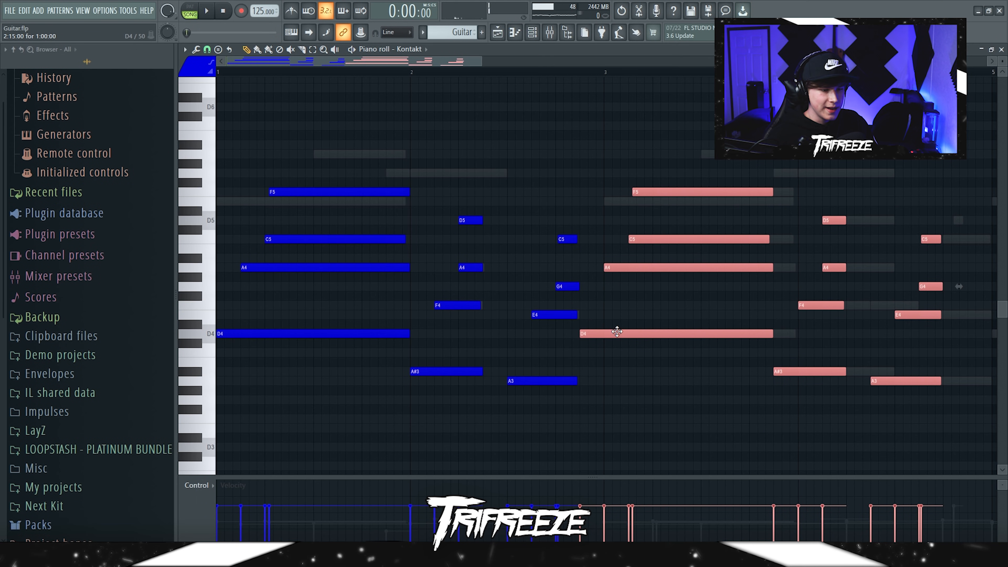
Move the duplicated two-bar progression to start at bar 3, and lengthen its bar 4 chord notes.
drag(619, 333, 639, 338)
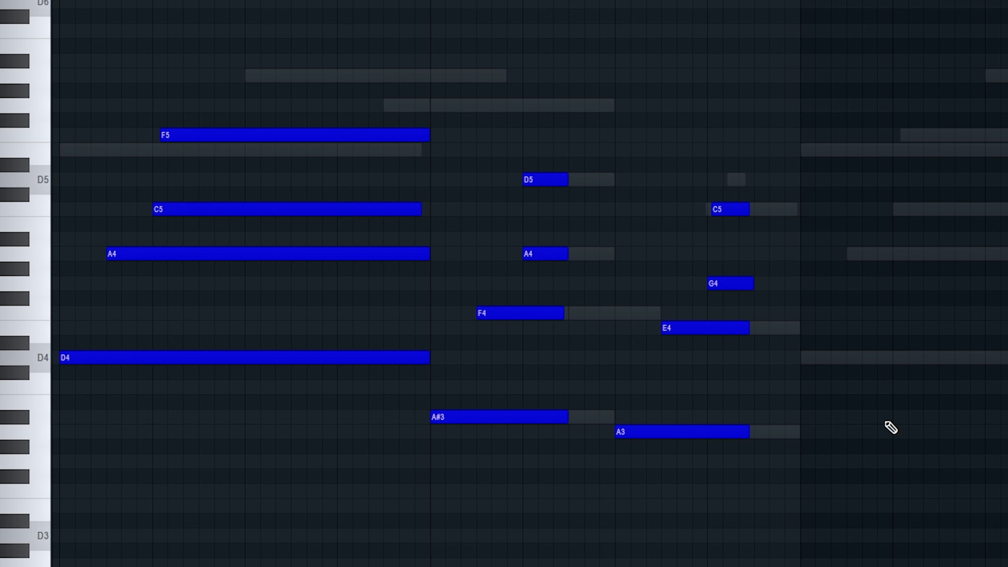
scroll(891, 428, up, 1)
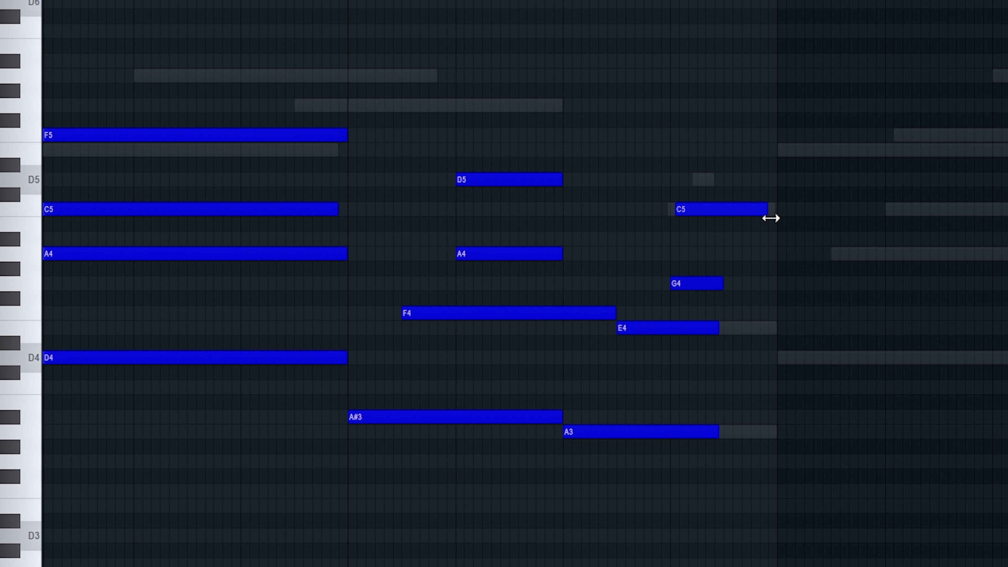
scroll(751, 340, down, 3)
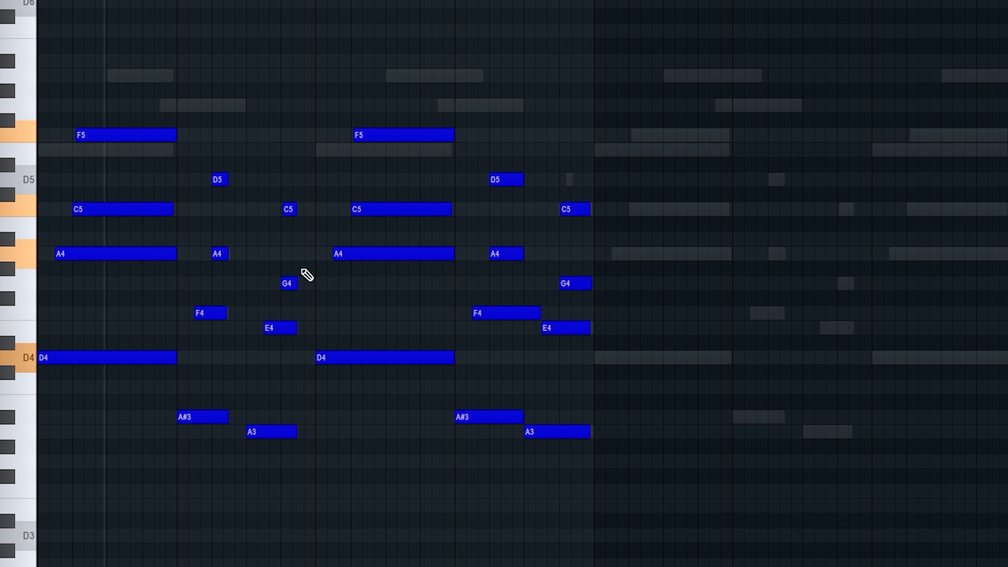
Select the high A5 and C6 melody notes, and shorten the last two to fit within bar 4.
scroll(307, 275, up, 1)
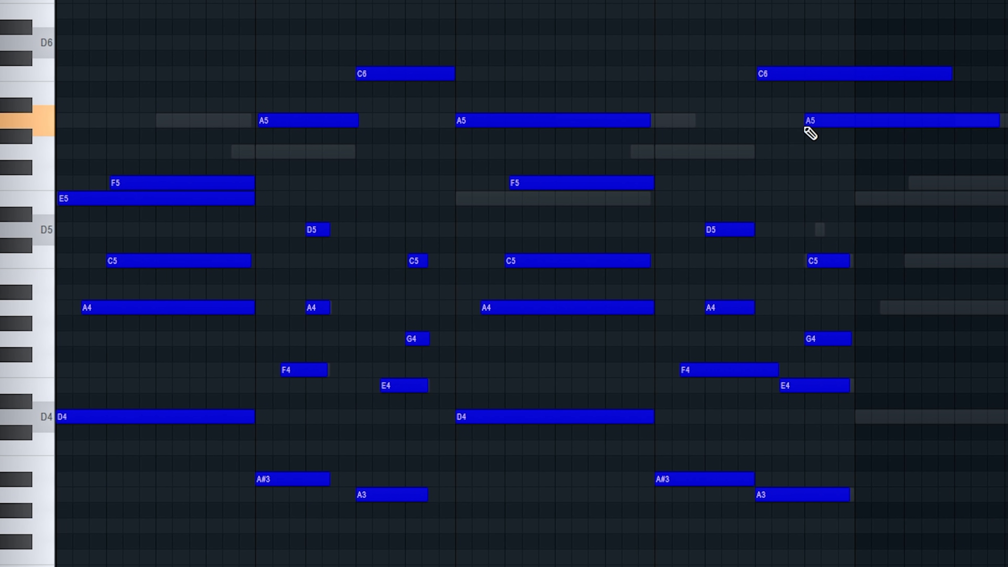
drag(1005, 25, 254, 135)
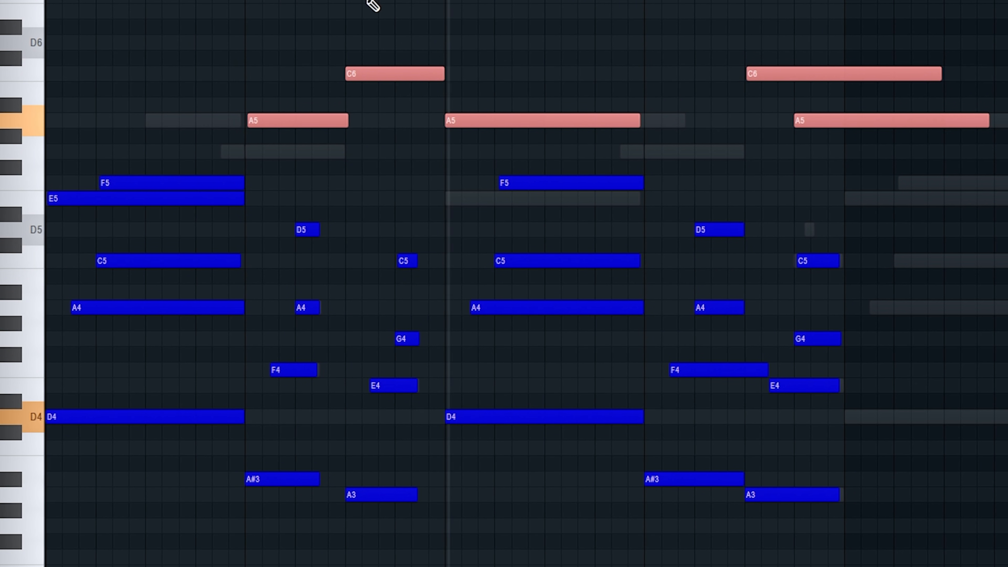
click(639, 58)
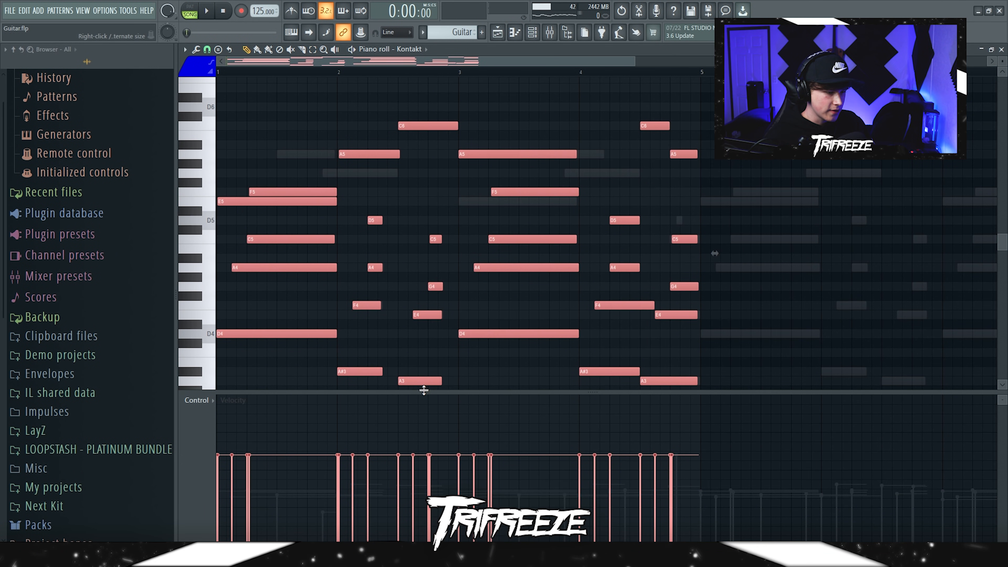
Randomize the velocities of all notes, and even out those of the A5 and C6 melody notes in bars 2 and 3.
key(alt+r)
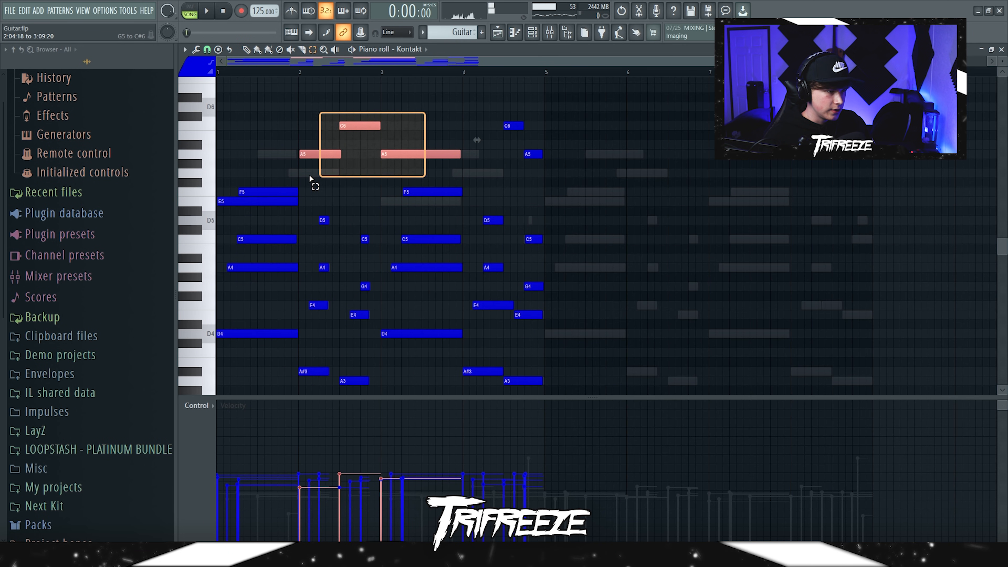
drag(311, 179, 307, 179)
click(247, 49)
scroll(293, 228, up, 2)
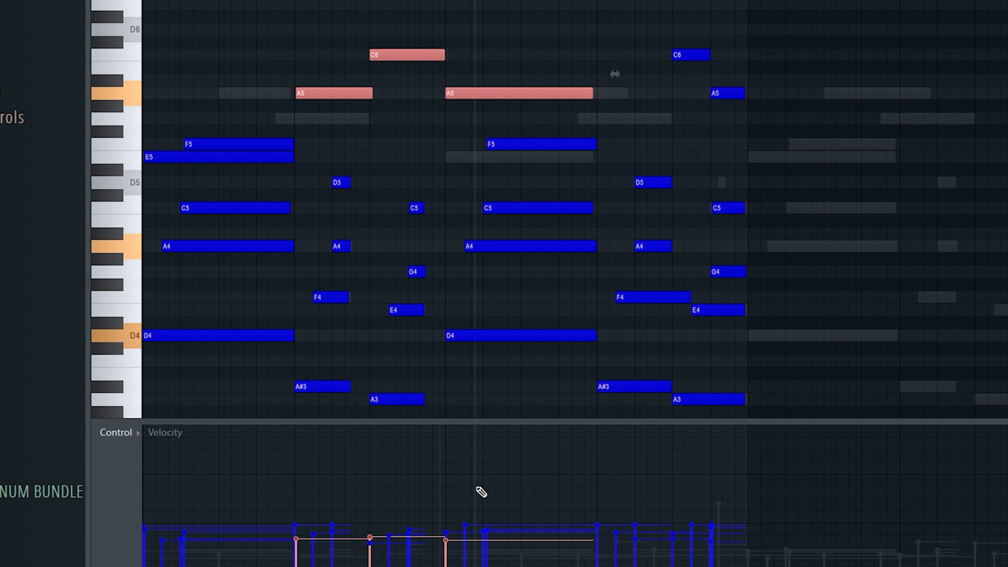
scroll(754, 186, down, 1)
ctrl+click(739, 198)
Duplicate the four-bar progression and melody into bars 5 to 8.
scroll(711, 201, down, 4)
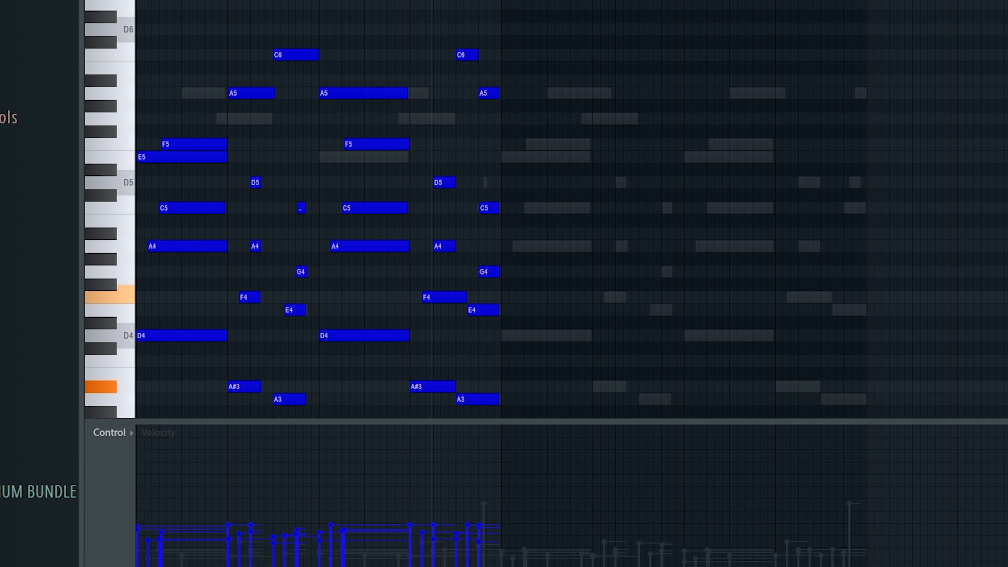
key(ctrl+b)
scroll(750, 277, down, 1)
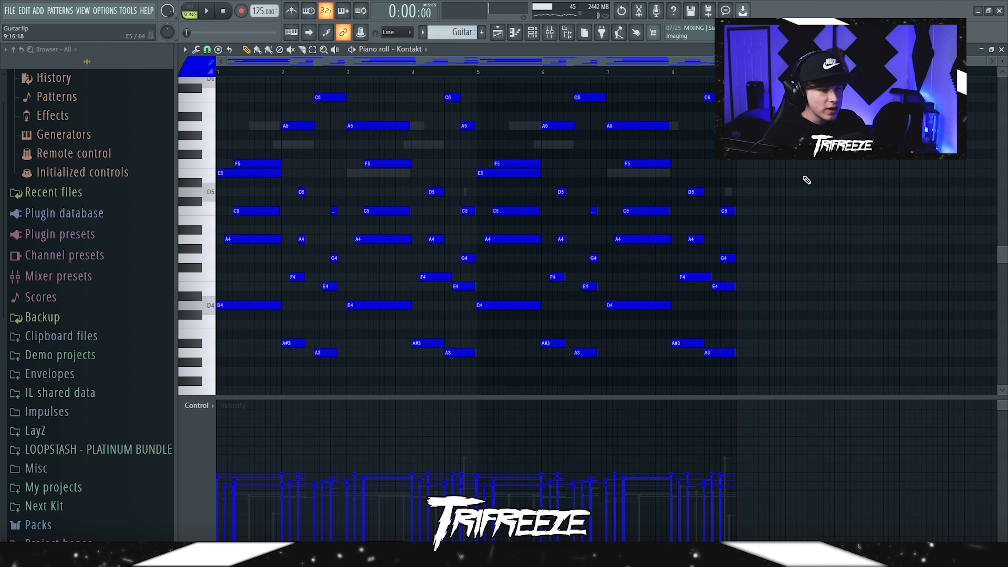
scroll(829, 214, up, 3)
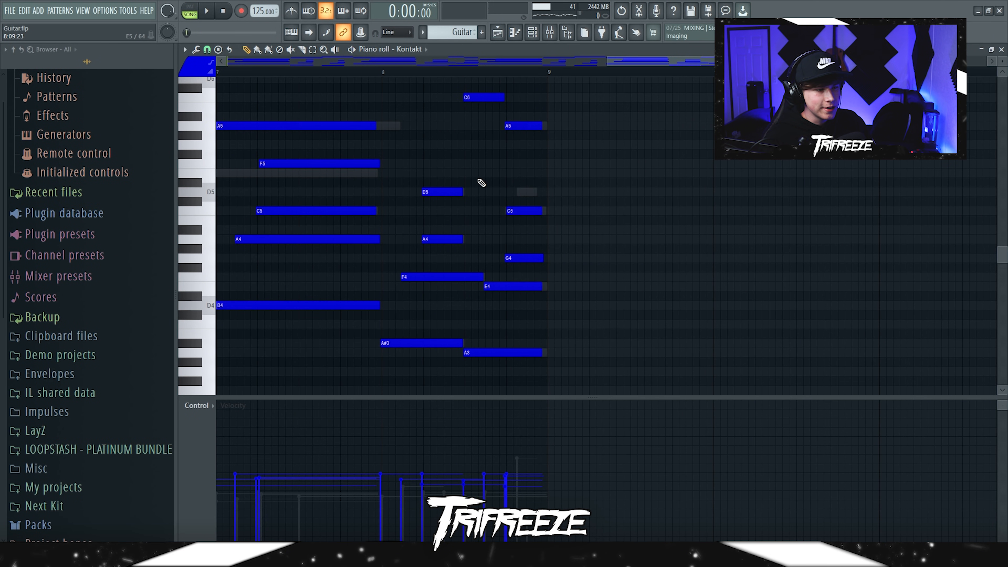
scroll(488, 182, down, 3)
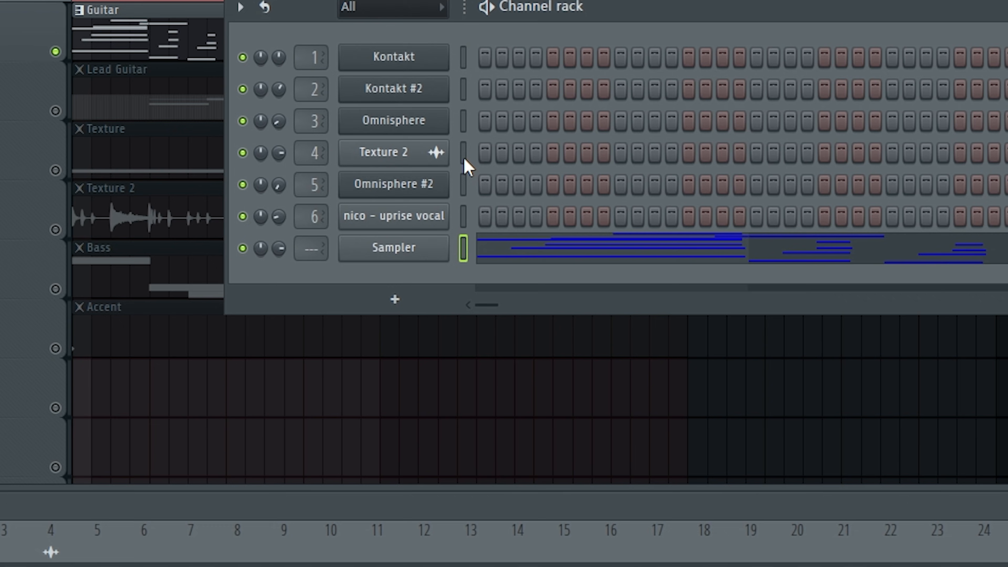
Select the Kontakt channel in the channel rack and delete the temporary Sampler channel.
click(459, 70)
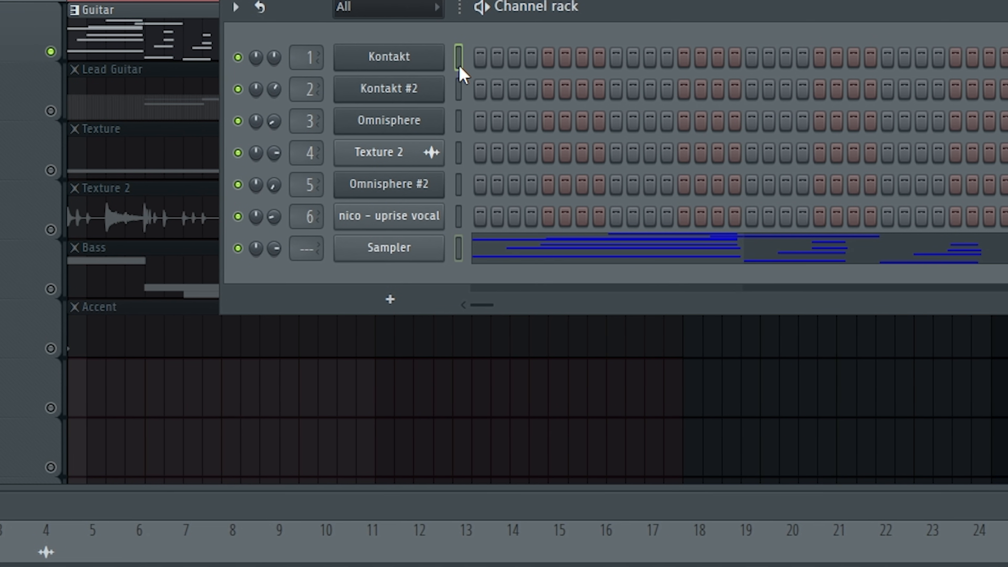
right_click(391, 247)
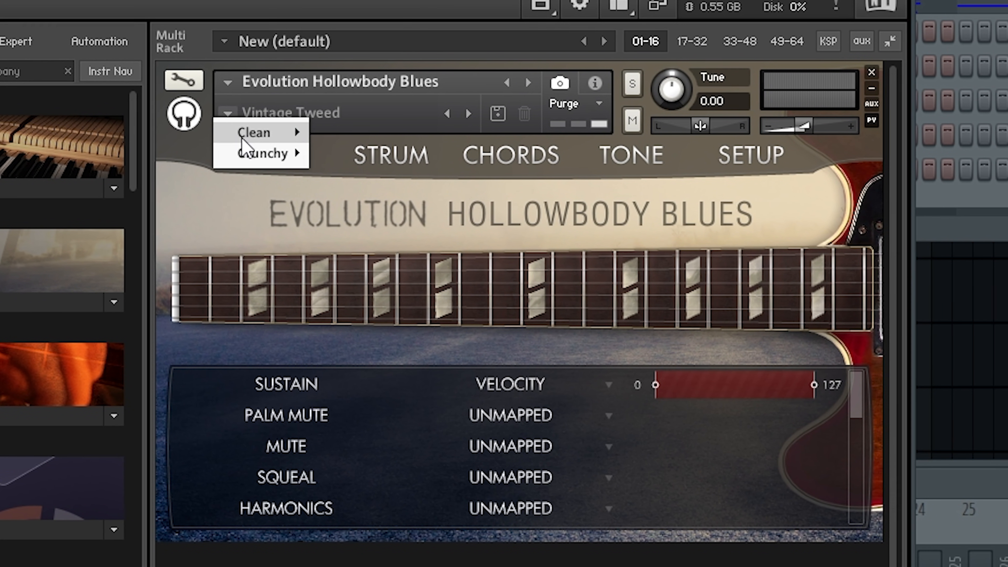
Examine the Evolution Hollowbody Blues snapshots, the guitar's parametric EQ curve and the Character effect presets around Retro Circuit.
mouse_move(258, 133)
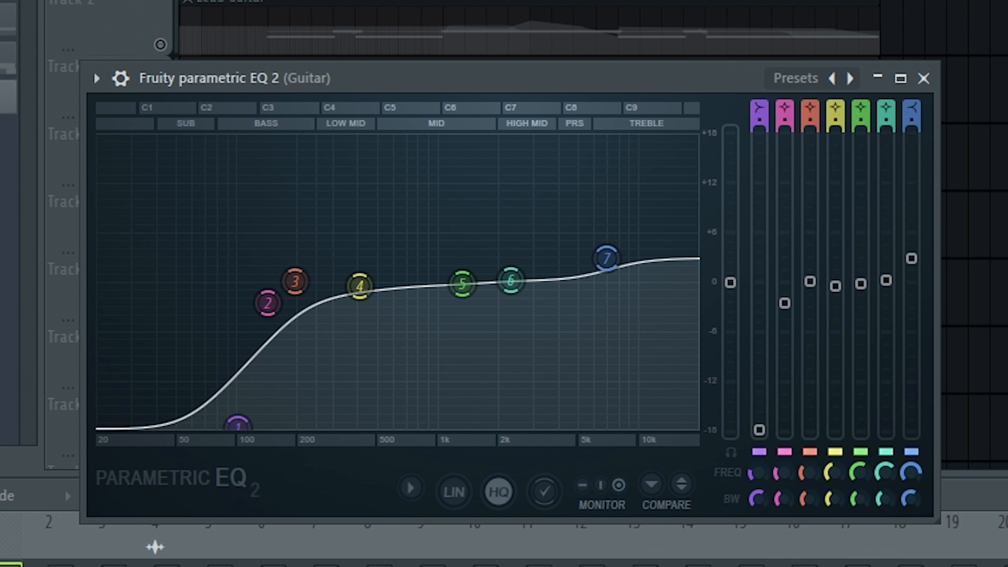
key(space)
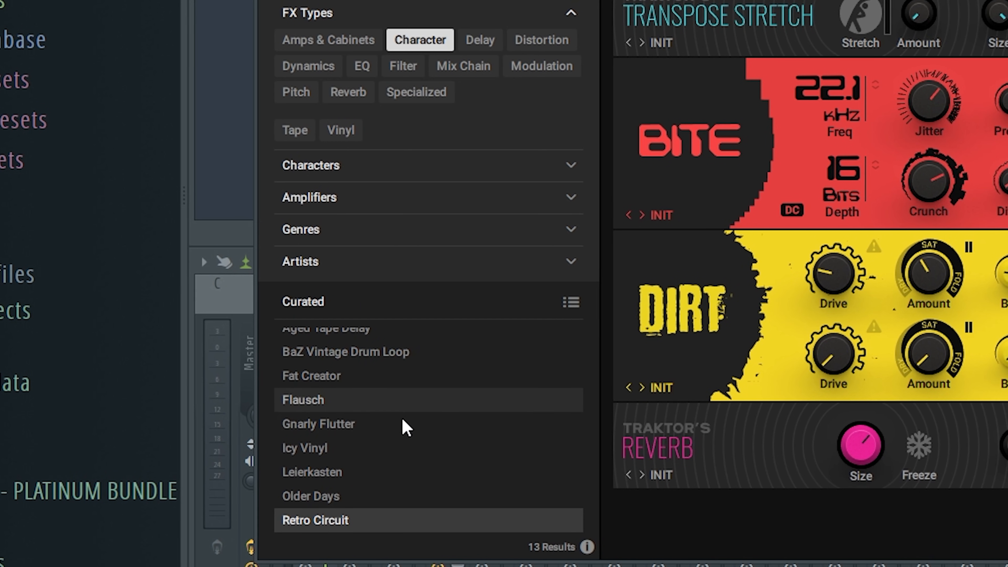
scroll(397, 421, down, 2)
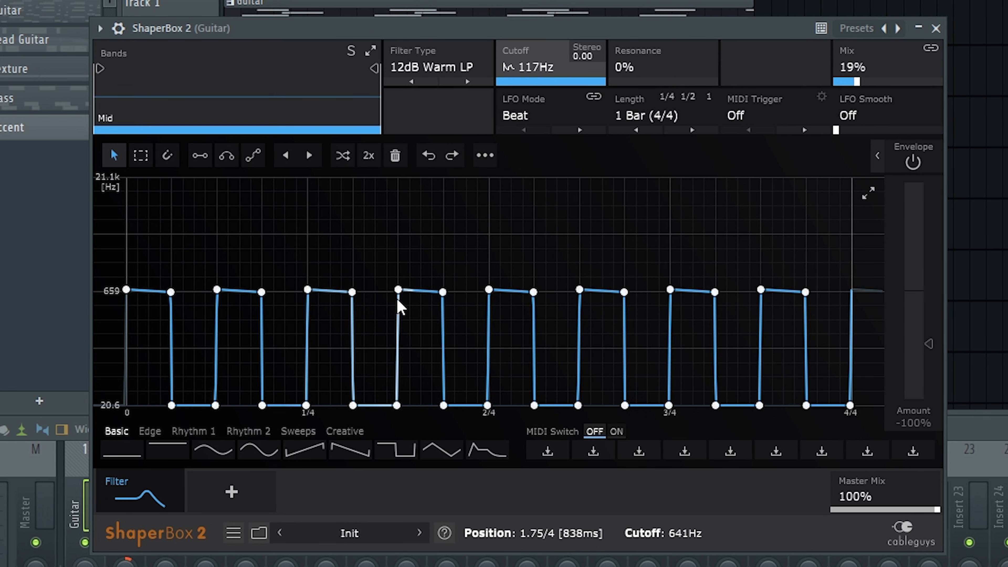
Set the ShaperBox 2 filter mix on the Guitar track to 19% and play back the guitar.
drag(858, 82, 853, 82)
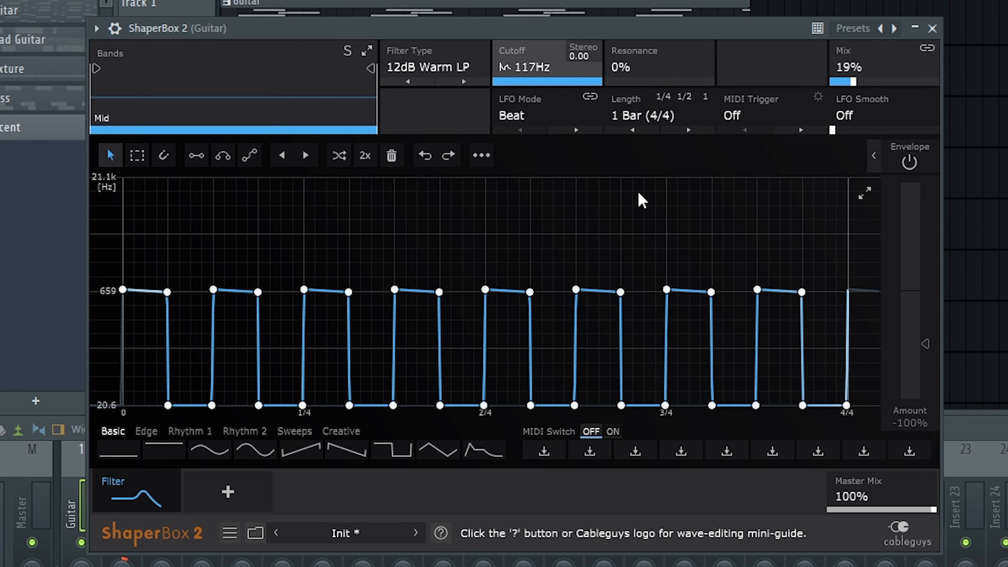
key(space)
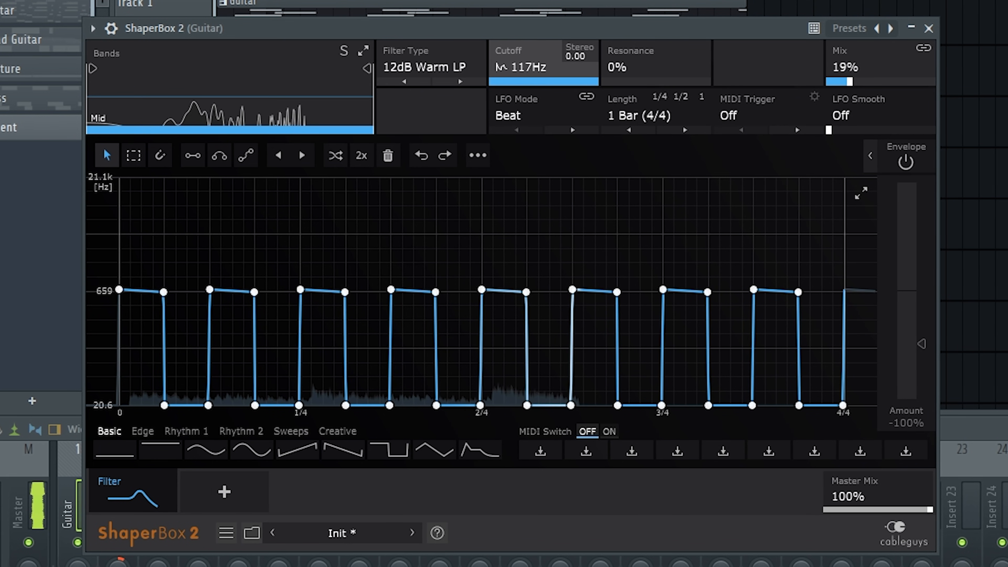
Examine the ShaperBox 2 filter mix and the Gross Beat 1/4 Bt Gate volume preset on the Guitar track.
mouse_move(851, 81)
mouse_down()
mouse_move(923, 82)
mouse_move(840, 82)
mouse_up()
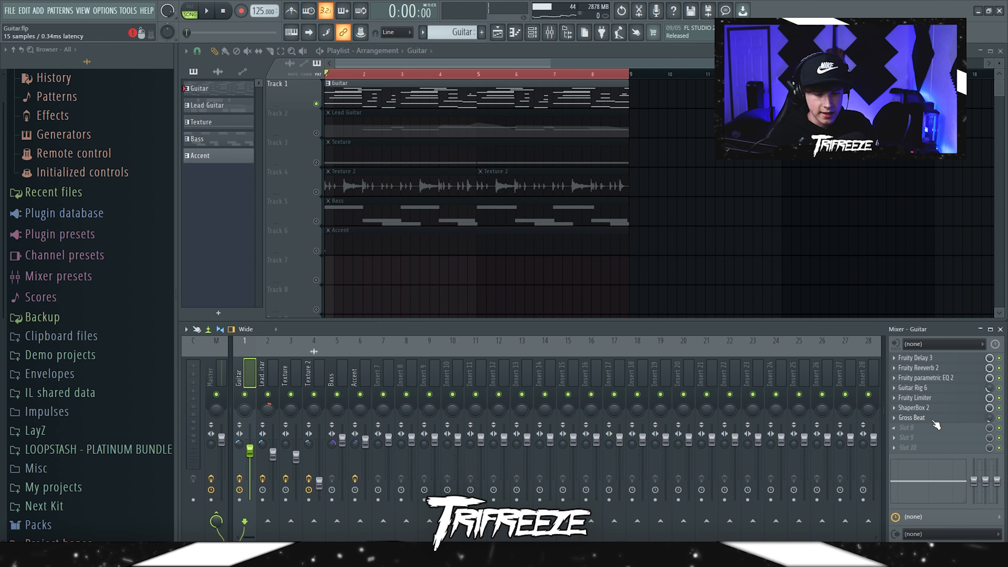
click(920, 417)
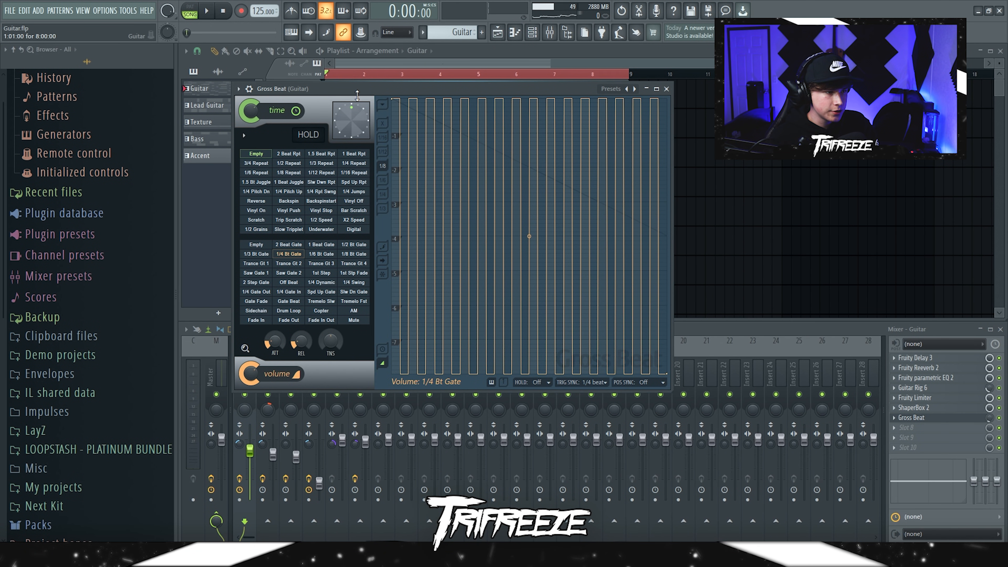
drag(357, 95, 371, 115)
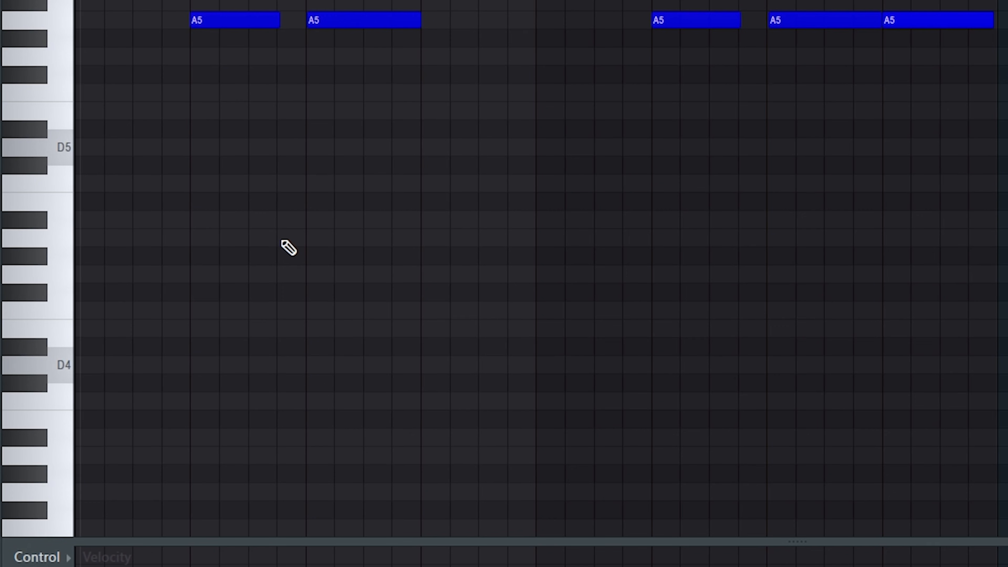
Examine the Lead Guitar's A5 and C6 notes together with the channel pitch slides drawn beneath them.
scroll(289, 247, up, 4)
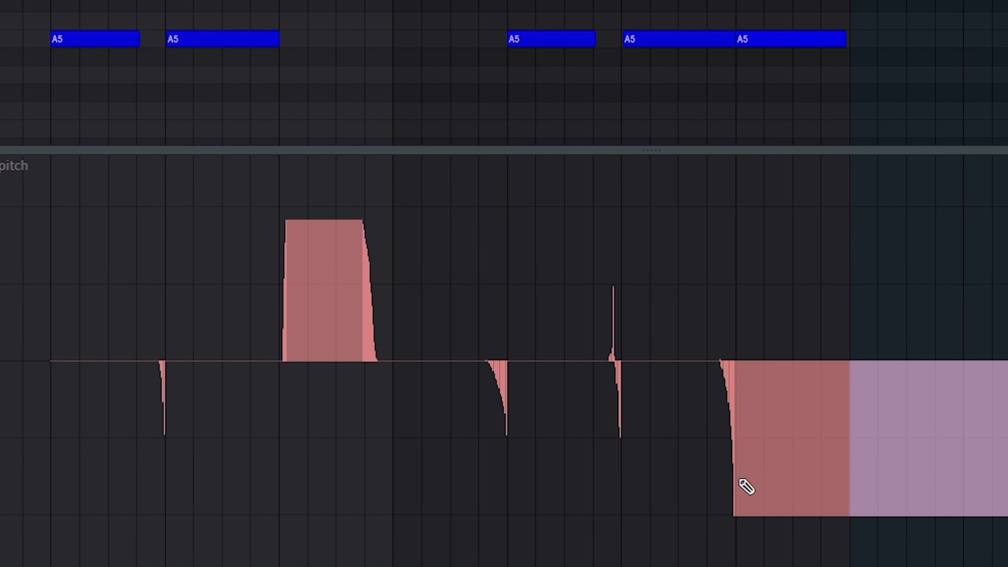
scroll(312, 314, up, 5)
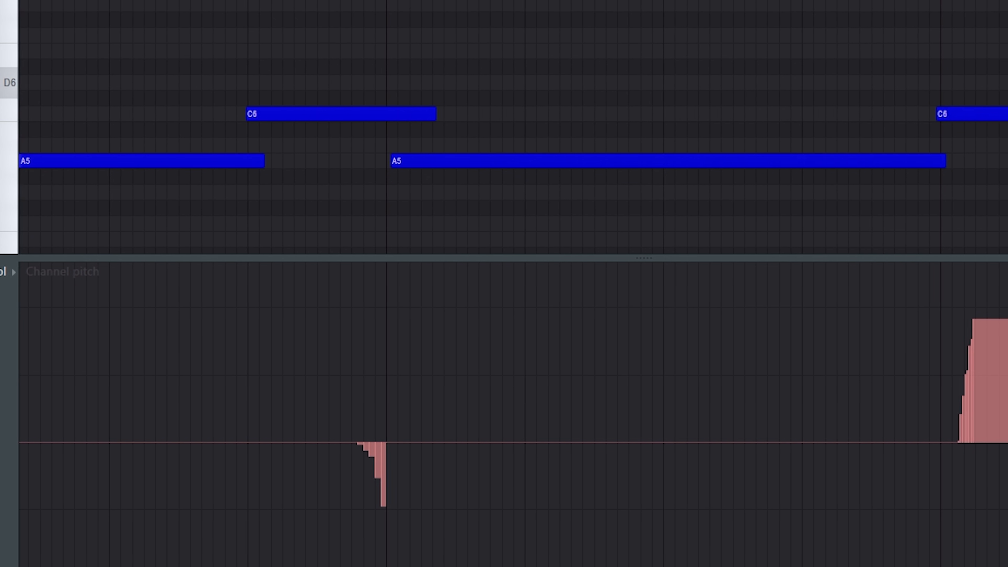
scroll(428, 193, up, 3)
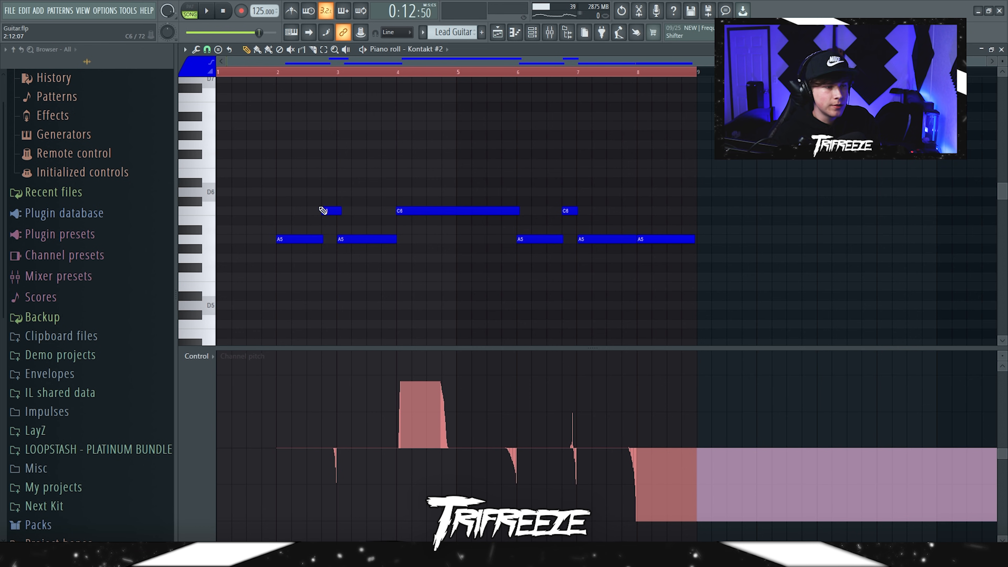
click(196, 356)
click(300, 397)
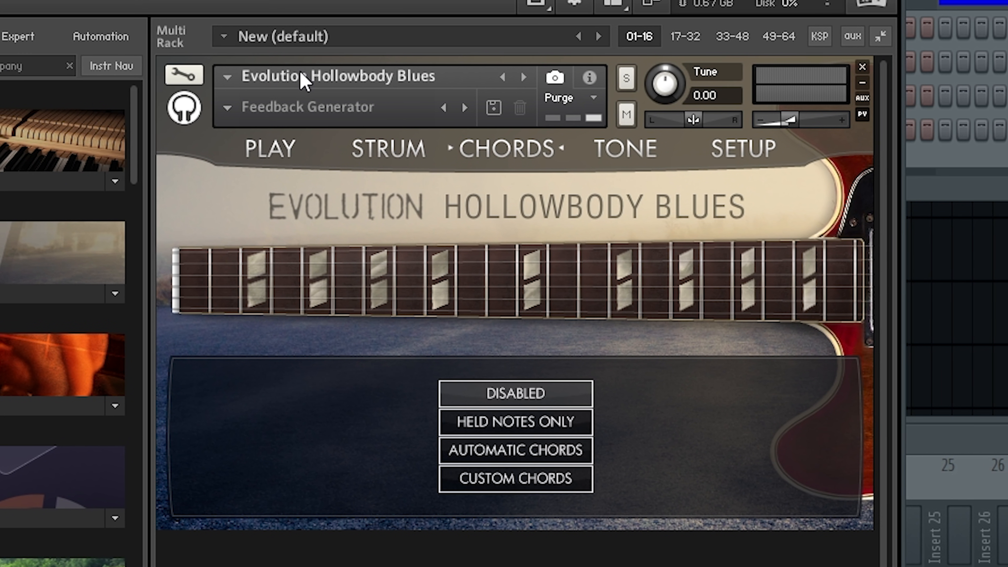
Review the Lead Guitar's Crunchy snapshot Feedback Generator in Evolution Hollowbody Blues and its tone settings.
click(228, 107)
mouse_move(248, 148)
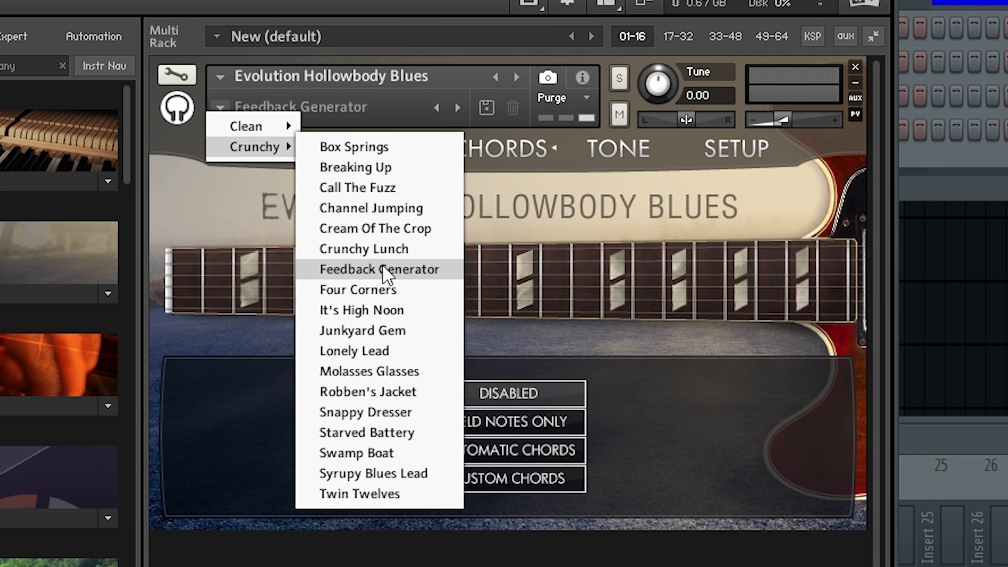
click(382, 269)
click(618, 150)
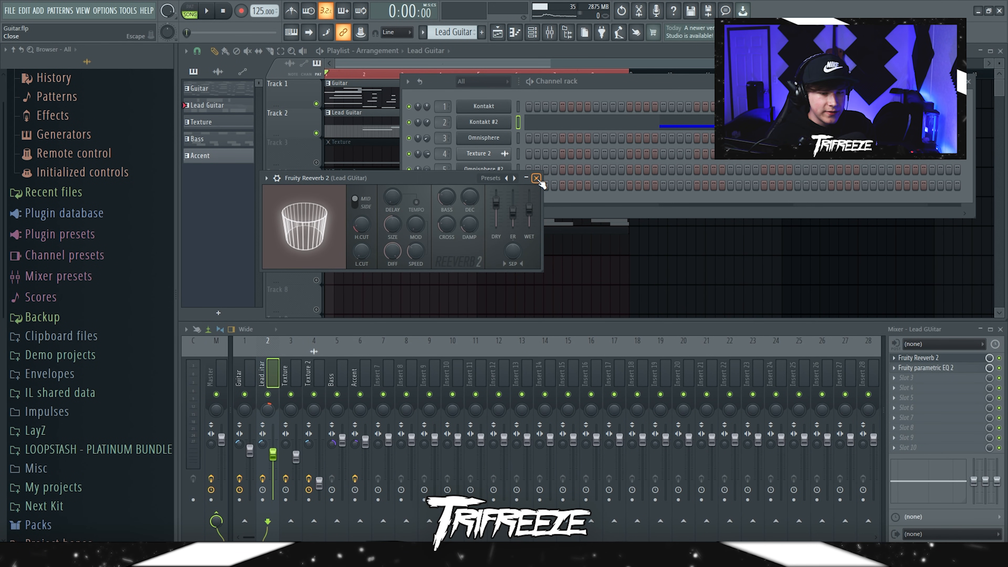
Review the Fruity Reeverb 2 settings and the parametric EQ 2 curve on the Lead Guitar mixer track.
click(536, 178)
drag(422, 197, 420, 187)
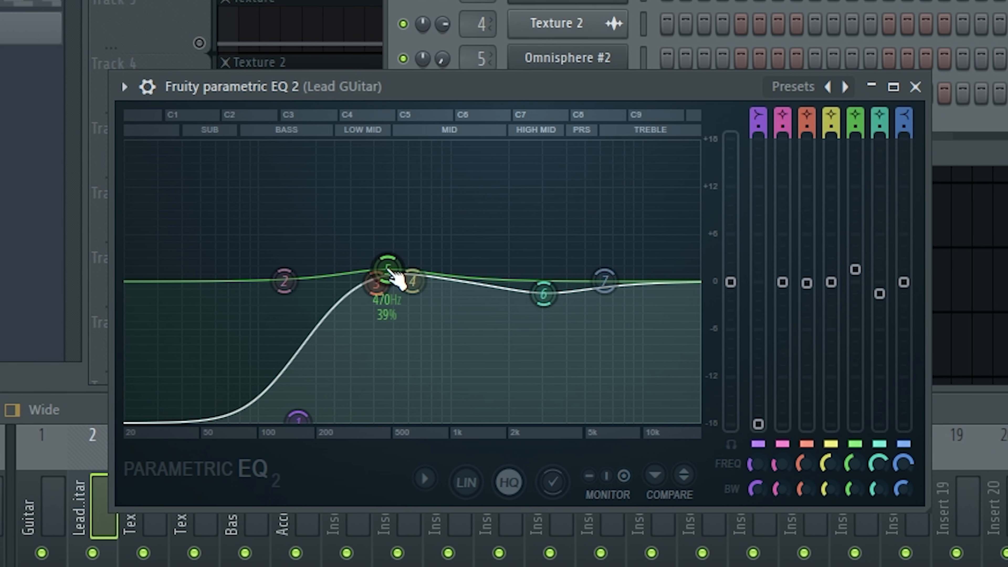
click(909, 87)
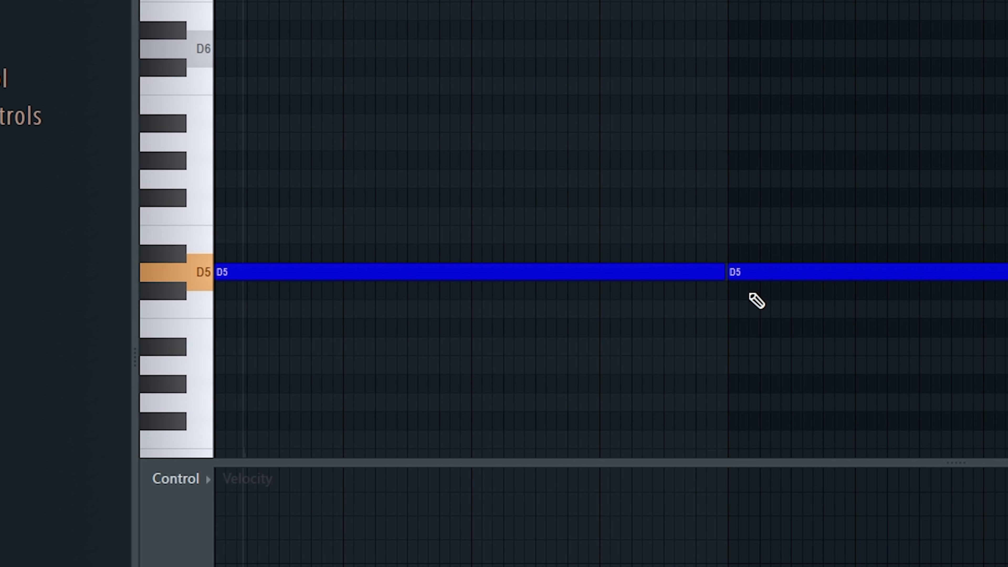
Examine the Texture pattern's sustained D5 notes and its Omnisphere patch Angels in the Desert.
scroll(756, 300, down, 2)
scroll(752, 292, up, 2)
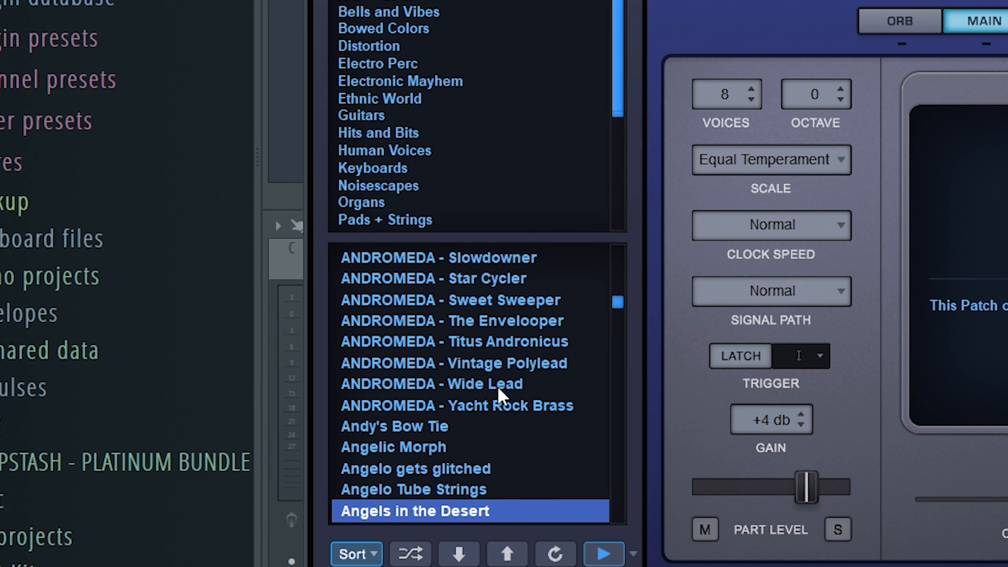
scroll(498, 387, down, 2)
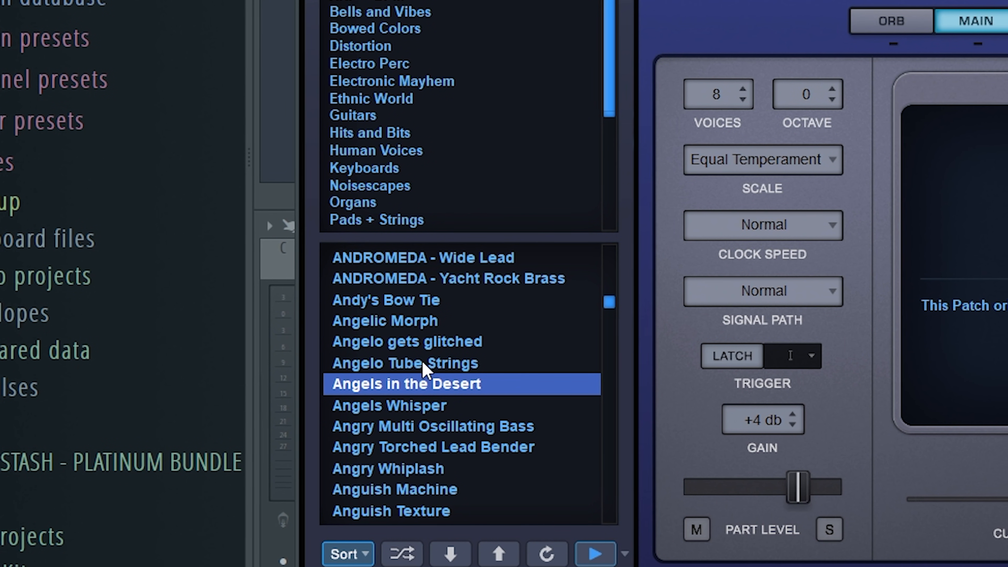
scroll(377, 215, down, 4)
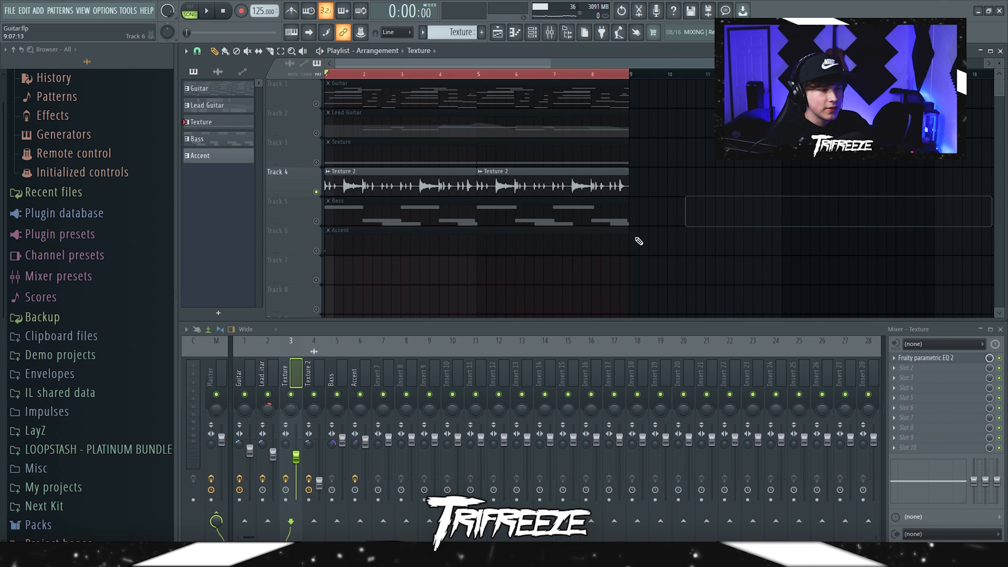
Review the Texture 2 percussion loop with its parametric EQ 2 curve and Fruity Reeverb 2 settings.
scroll(366, 154, up, 2)
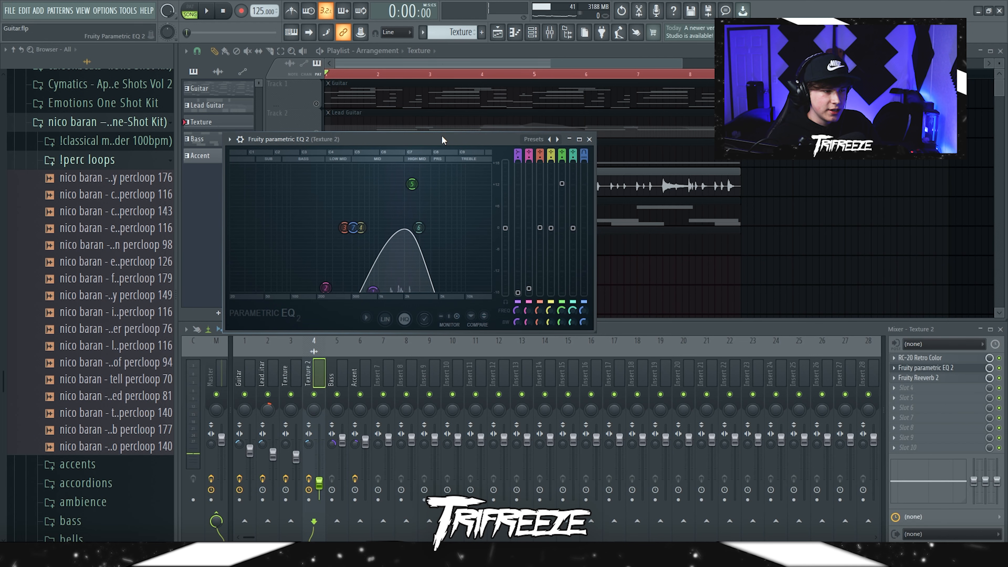
drag(421, 206, 437, 186)
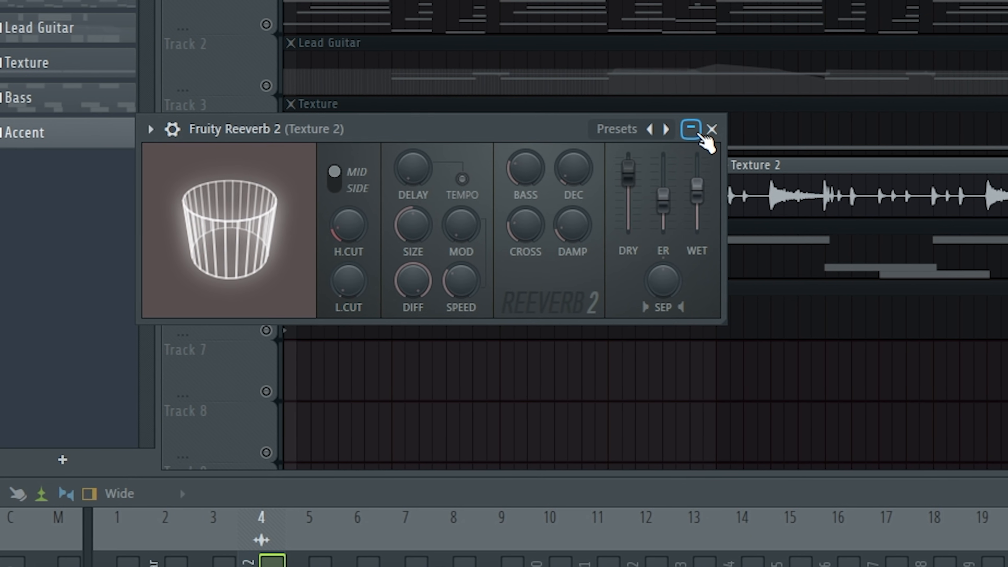
click(691, 129)
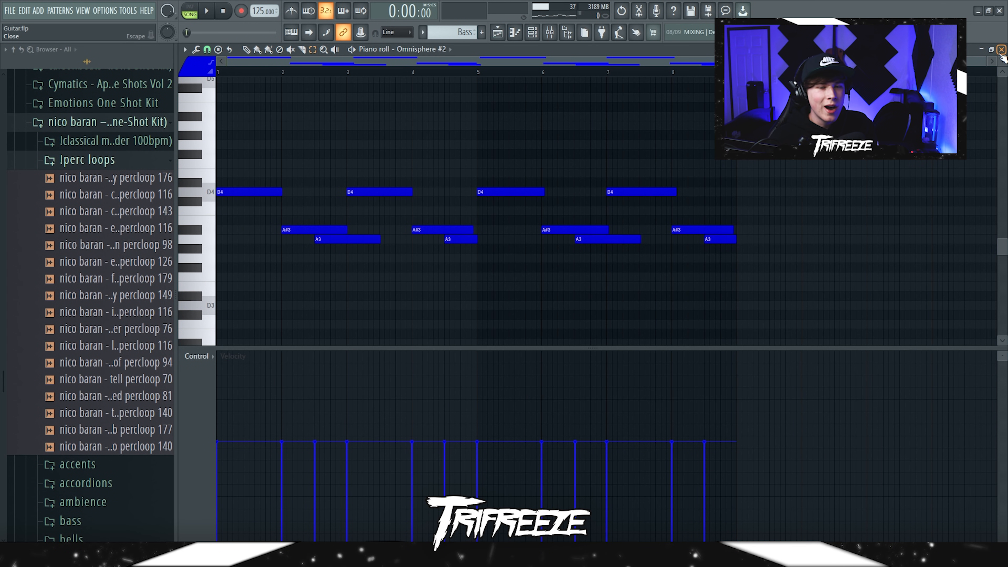
Examine the Bass pattern's notes and the oscillator layers of its Omnisphere patch Growler Moog Bass.
click(1002, 51)
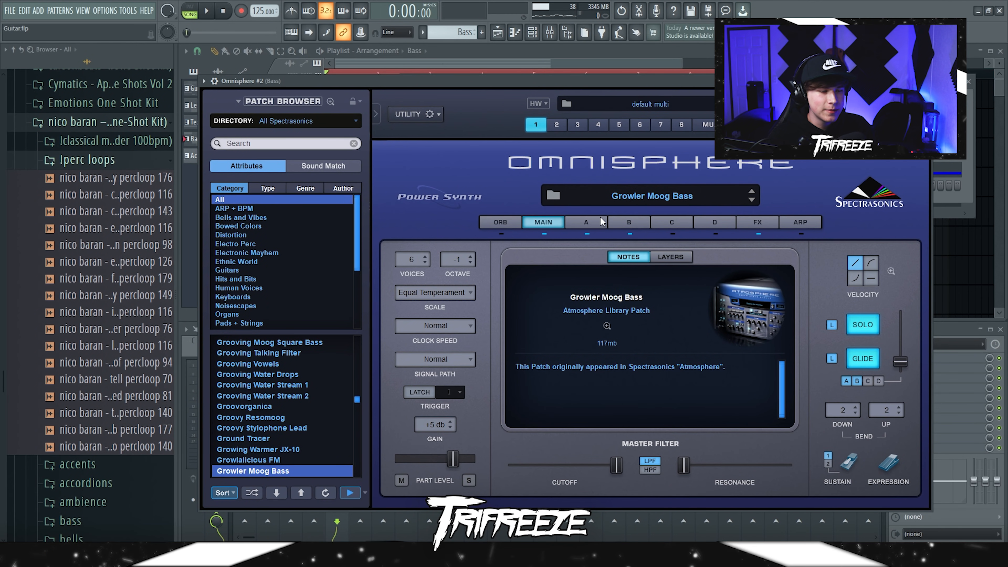
click(601, 219)
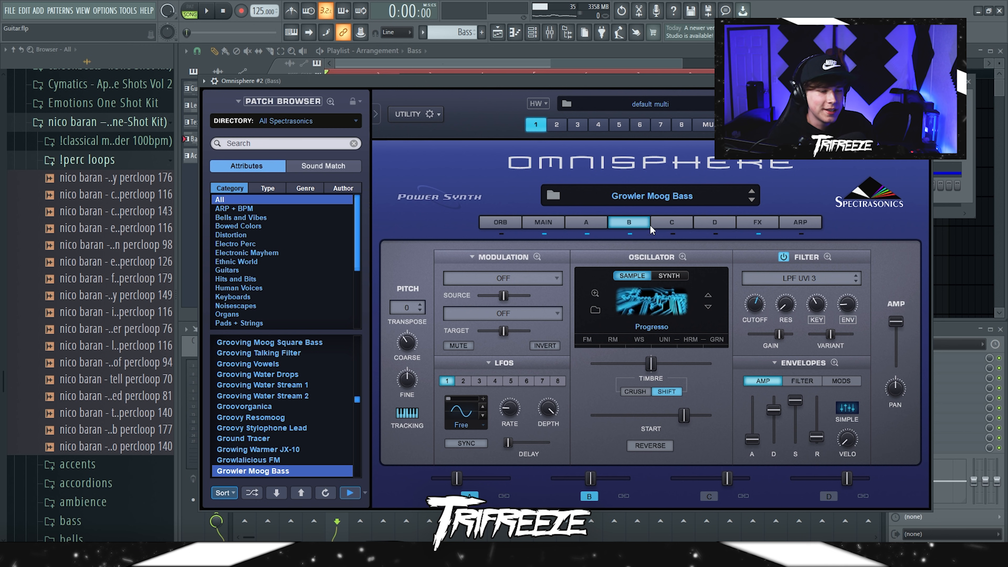
click(758, 299)
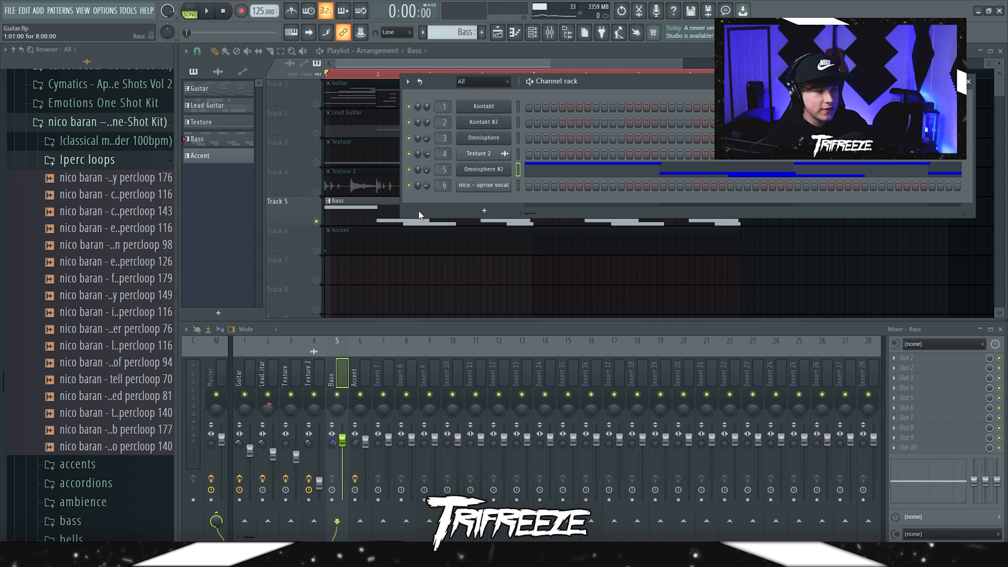
Solo the Accent track and browse the one-shot kit's folders for the source of its sample.
click(316, 234)
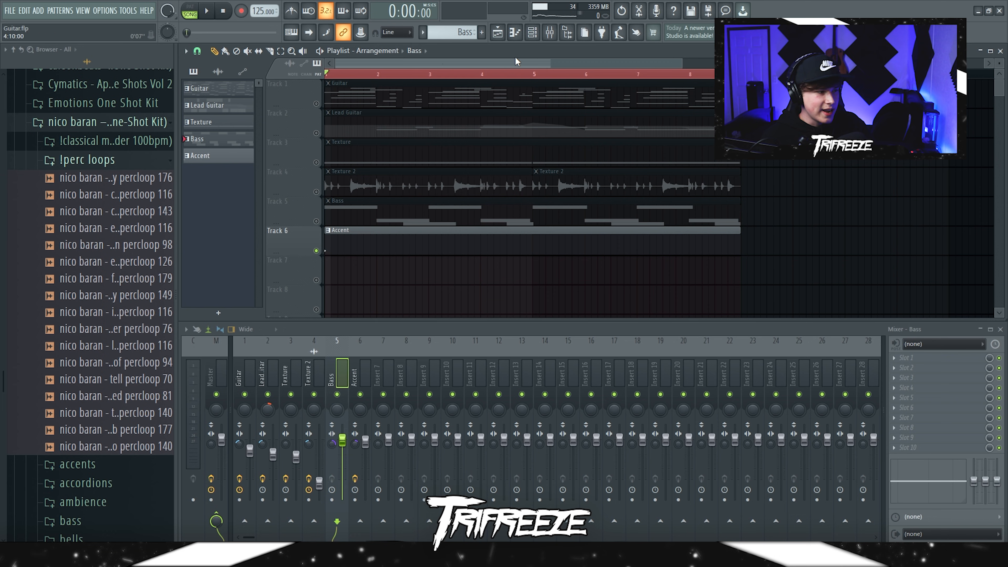
click(114, 157)
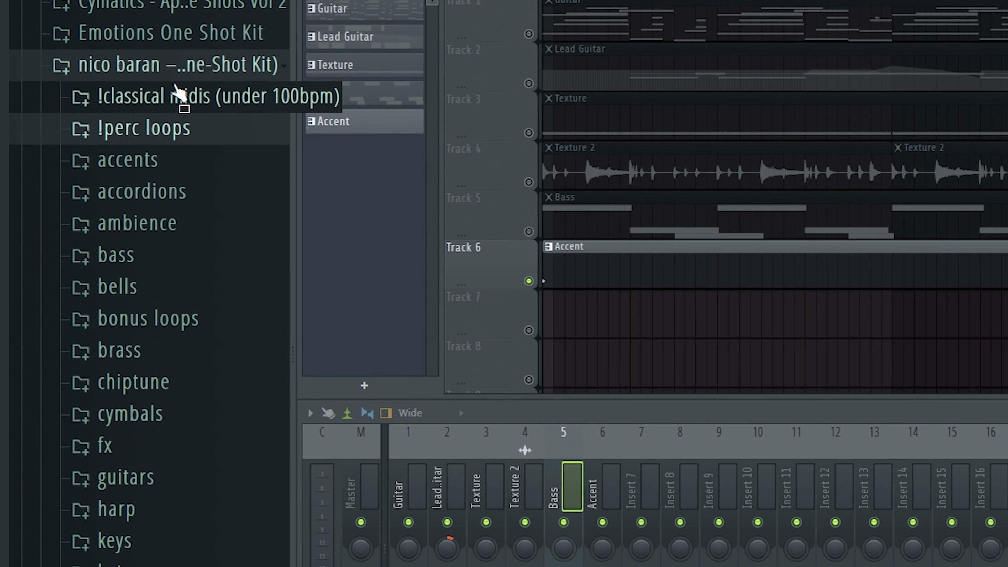
scroll(115, 206, down, 3)
click(186, 565)
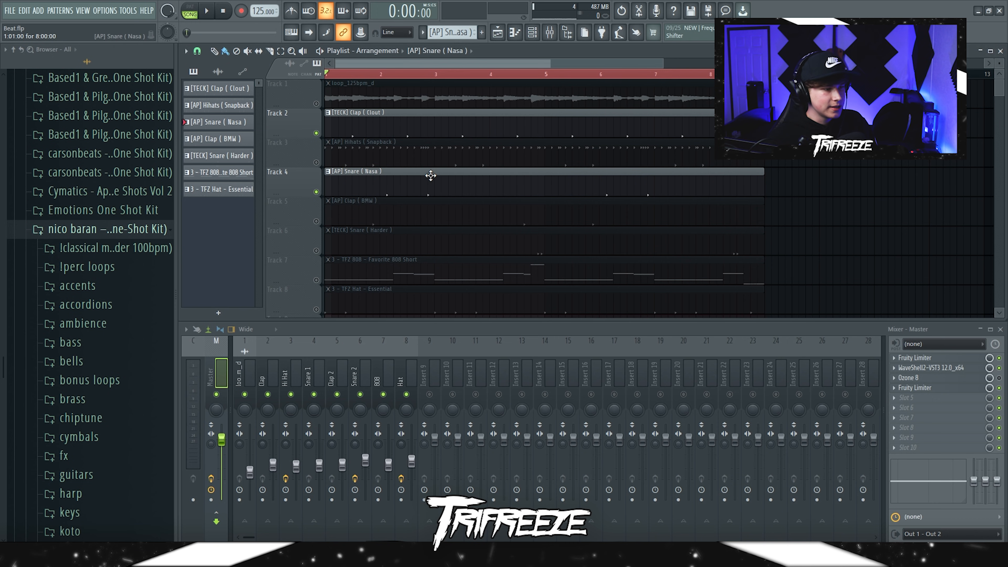
Examine the note placement in the [AP] Snare ( Nasa ) and [TECK] Snare ( Harder ) patterns of the beat.
double_click(431, 175)
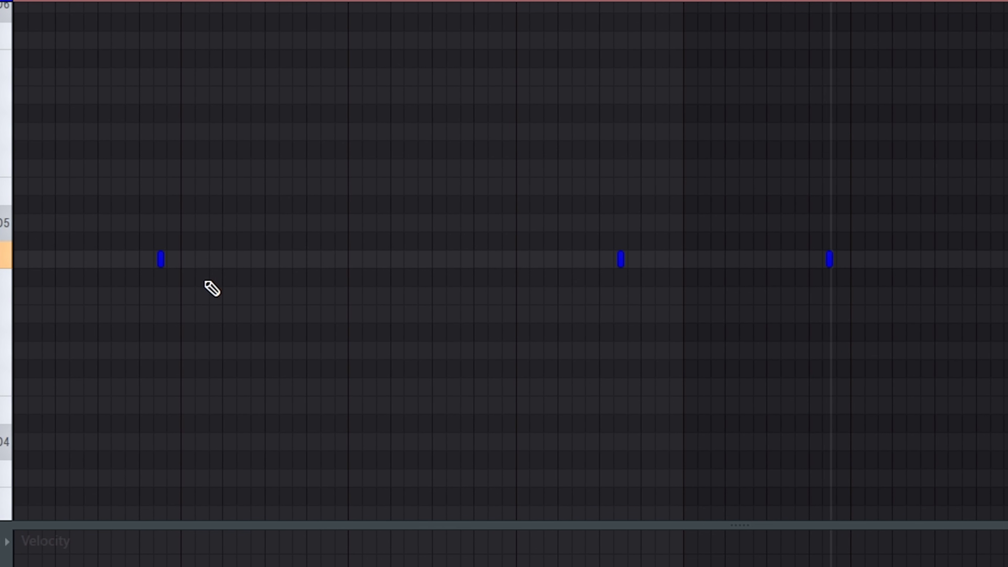
drag(640, 74, 550, 74)
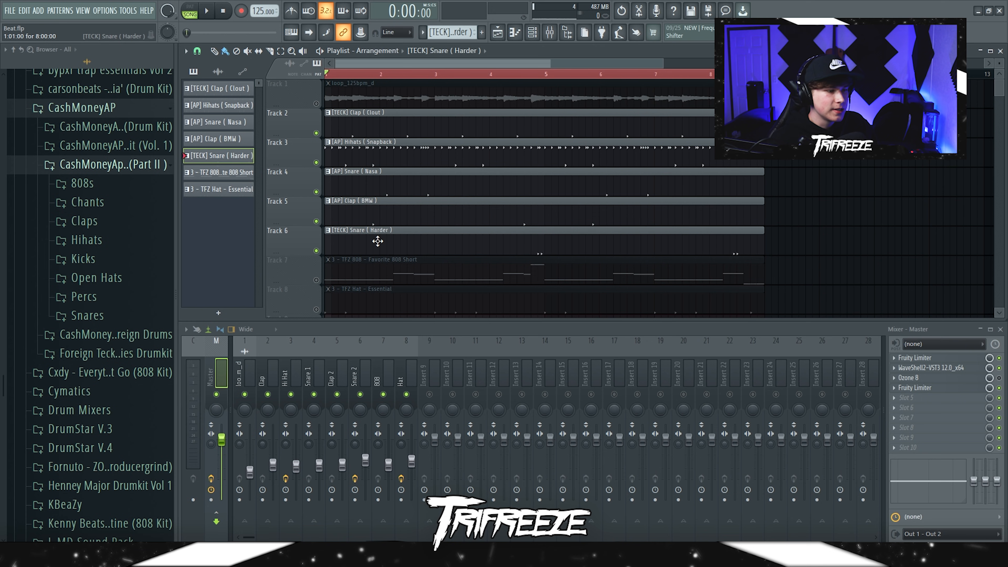
double_click(377, 241)
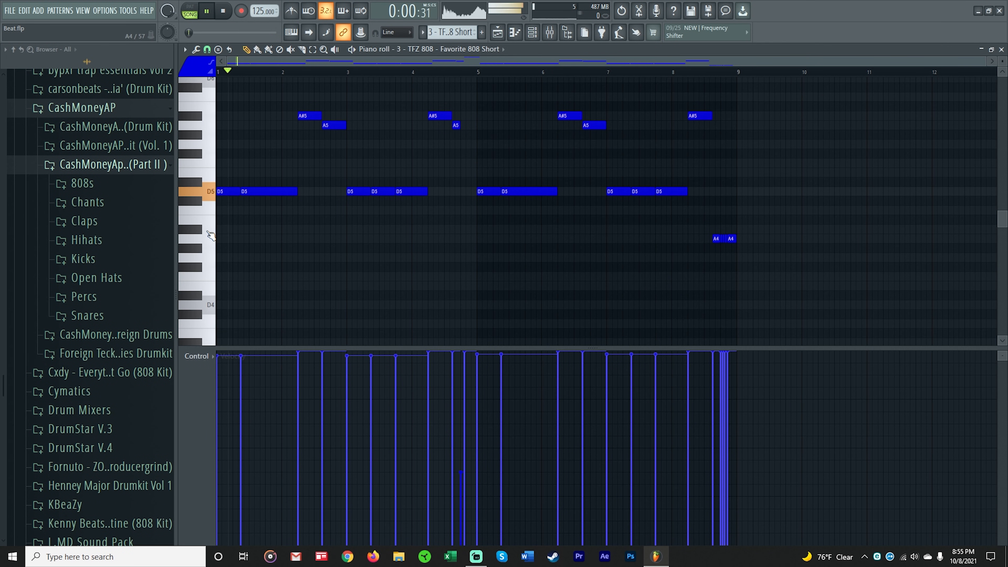
Examine the full note range of the TFZ 808 - Favorite 808 Short pattern during playback.
scroll(258, 269, up, 1)
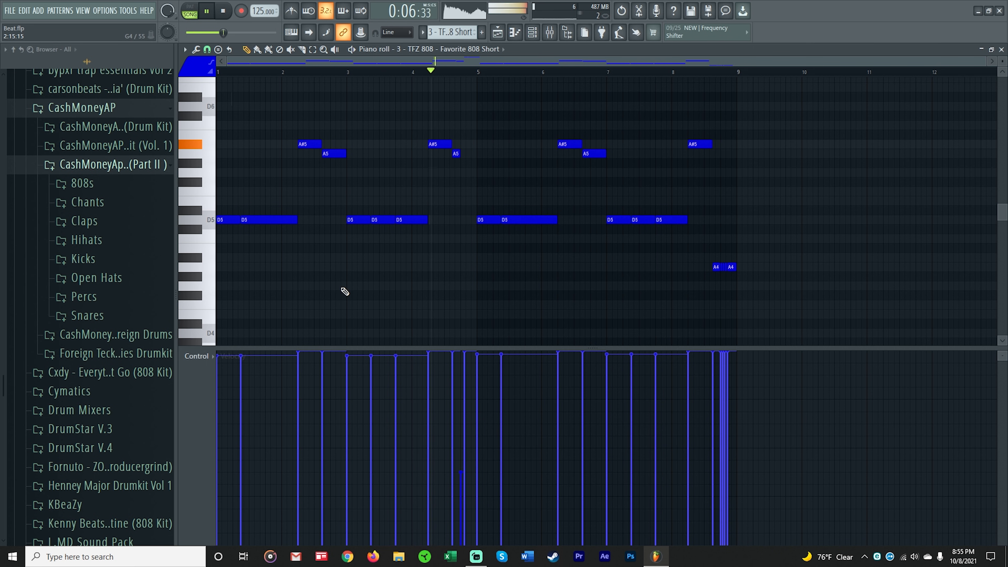
scroll(344, 291, up, 3)
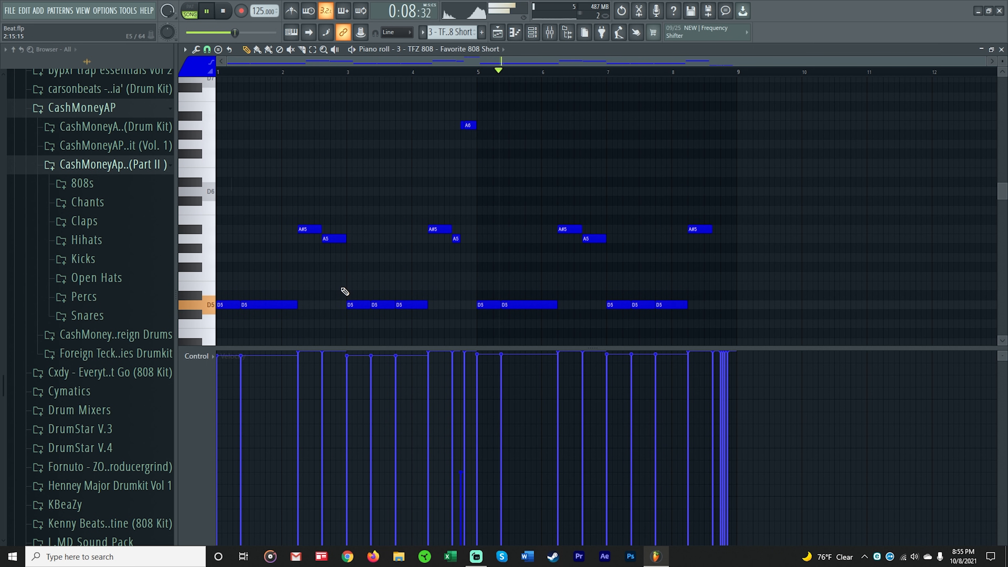
scroll(345, 292, down, 2)
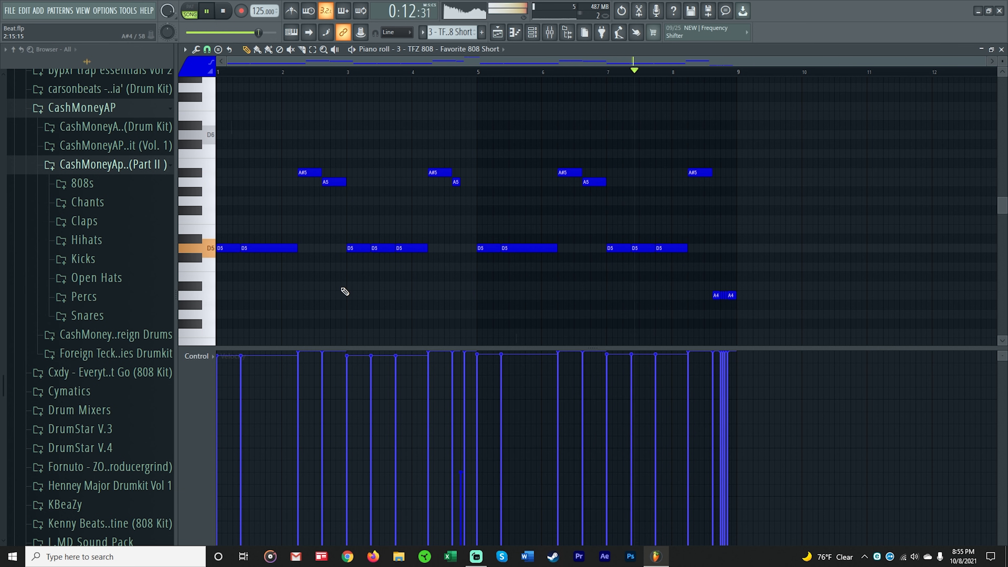
scroll(344, 292, up, 3)
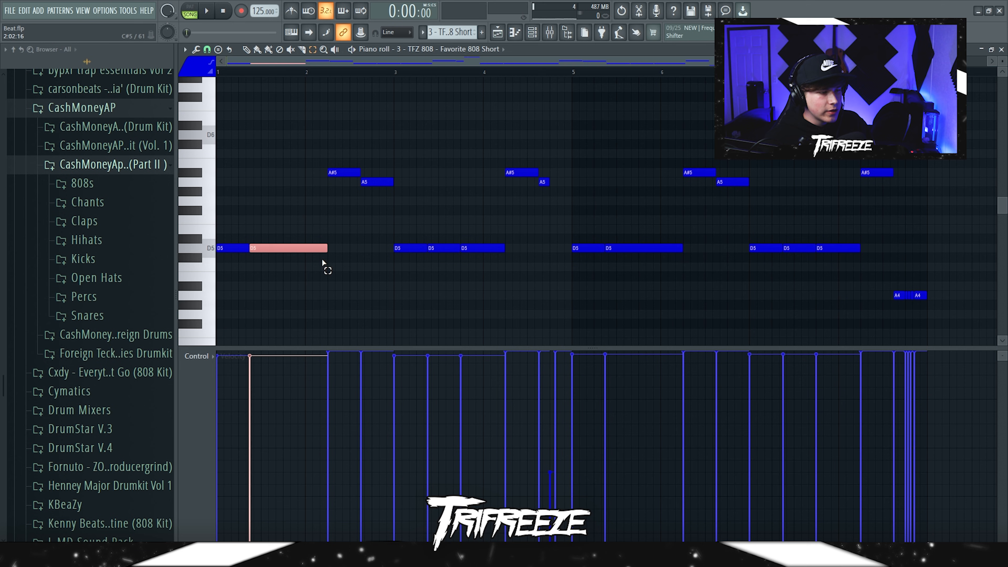
Try the A#5 and A5 notes in the first four bars of the 808 an octave lower, and move them back.
drag(323, 164, 558, 189)
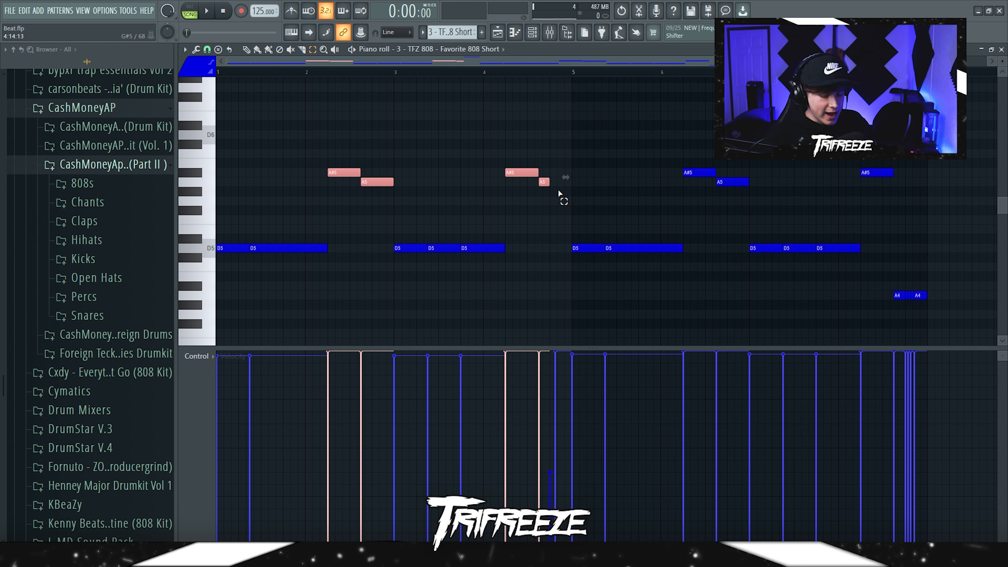
key(ctrl+Down)
key(ctrl+Up)
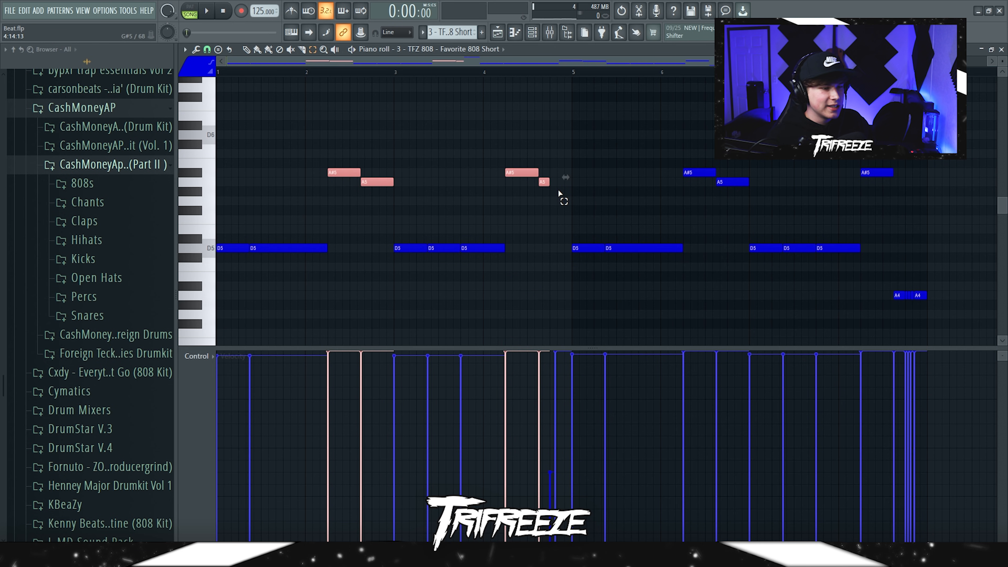
click(537, 207)
Examine the repeated A4 notes closing bar 8 and the high A6 note at the end of bar 4 in the 808 pattern.
scroll(534, 205, down, 1)
scroll(534, 204, down, 1)
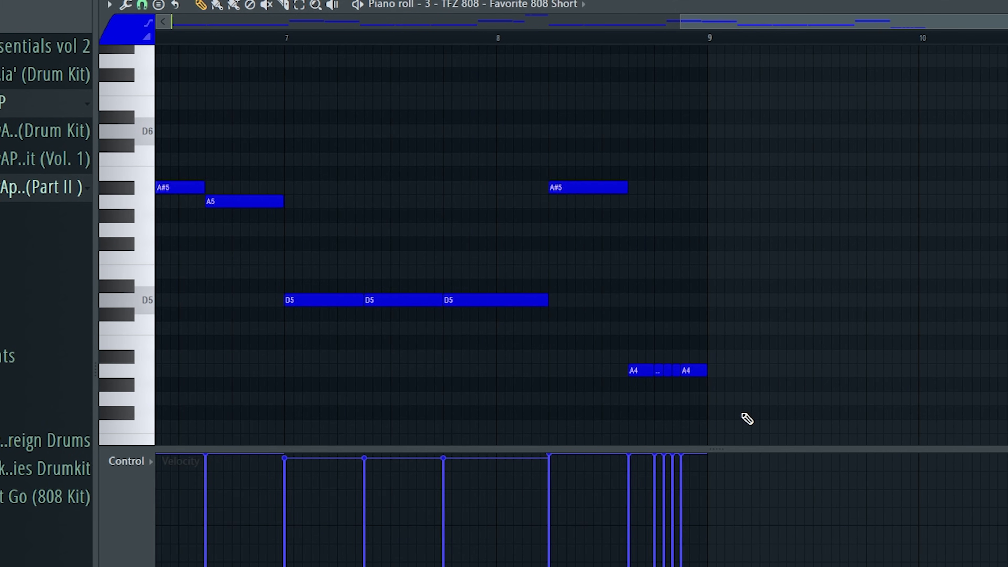
scroll(747, 419, up, 3)
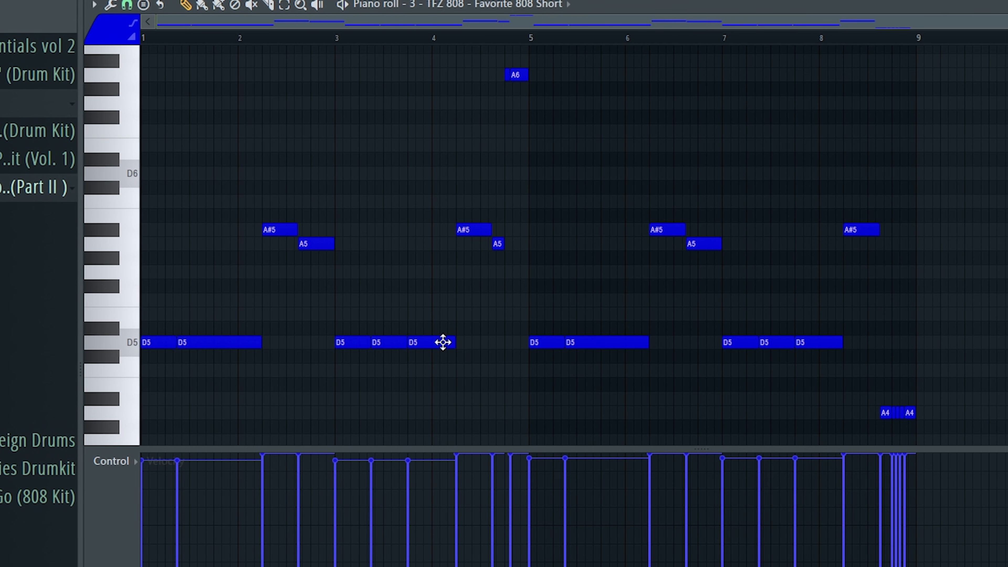
drag(498, 448, 492, 469)
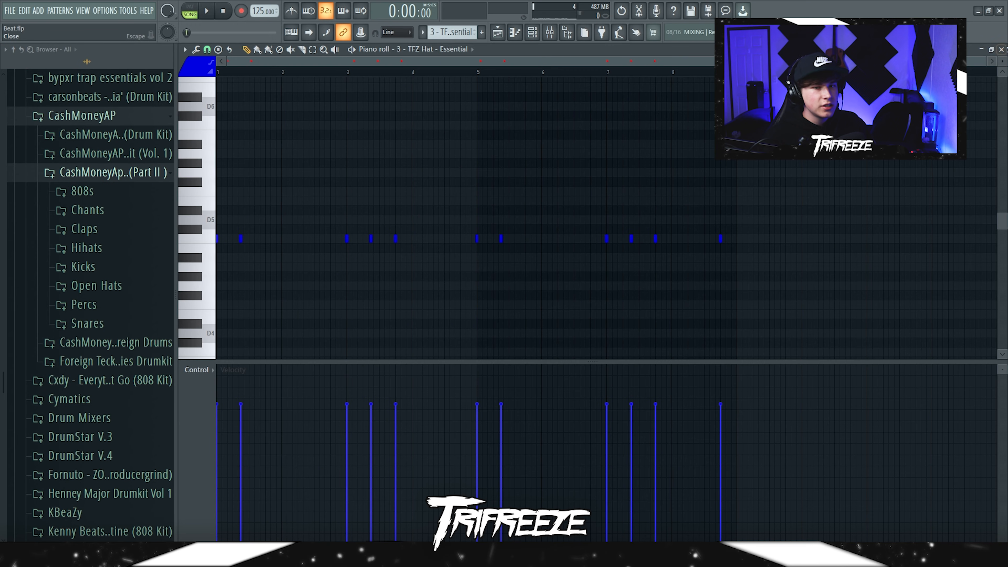
Compare the TFZ Hat - Essential hits with the 808 pattern and play back the full beat.
click(1001, 51)
double_click(426, 265)
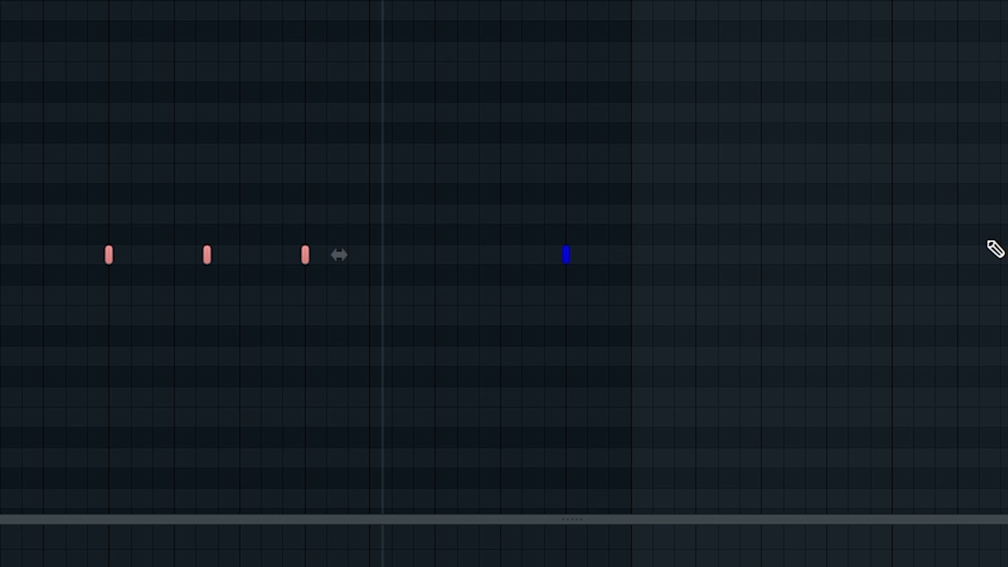
click(750, 253)
right_click(767, 252)
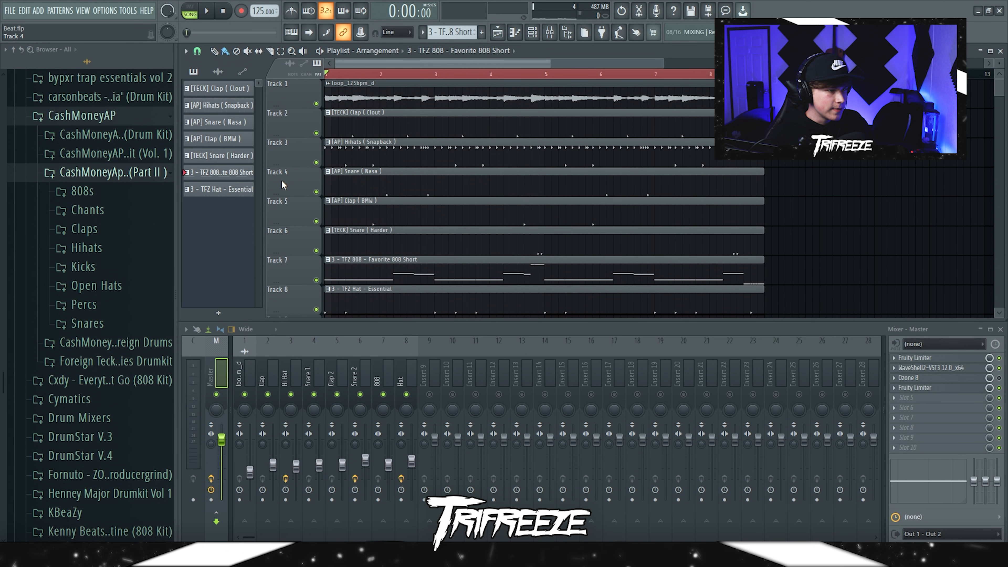
key(space)
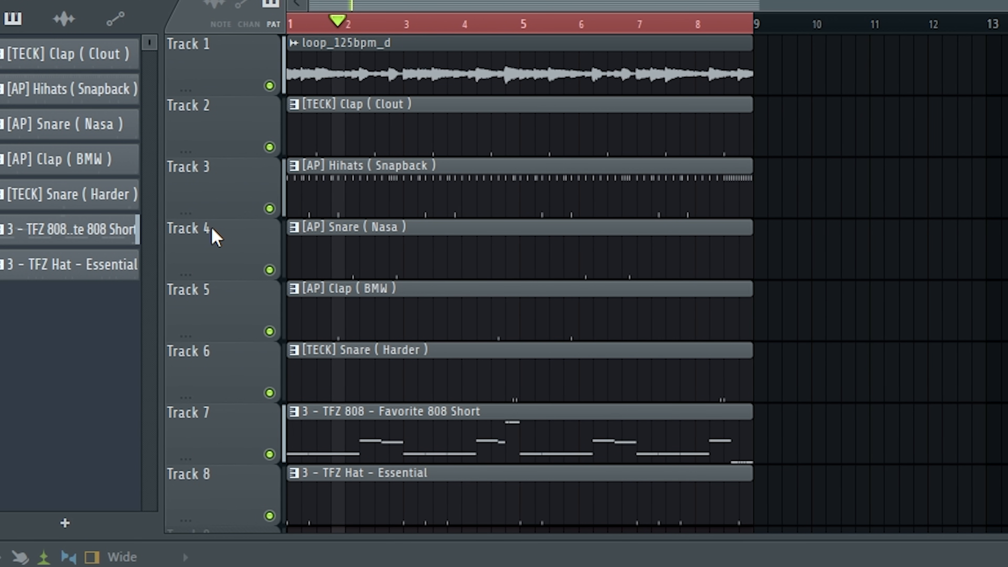